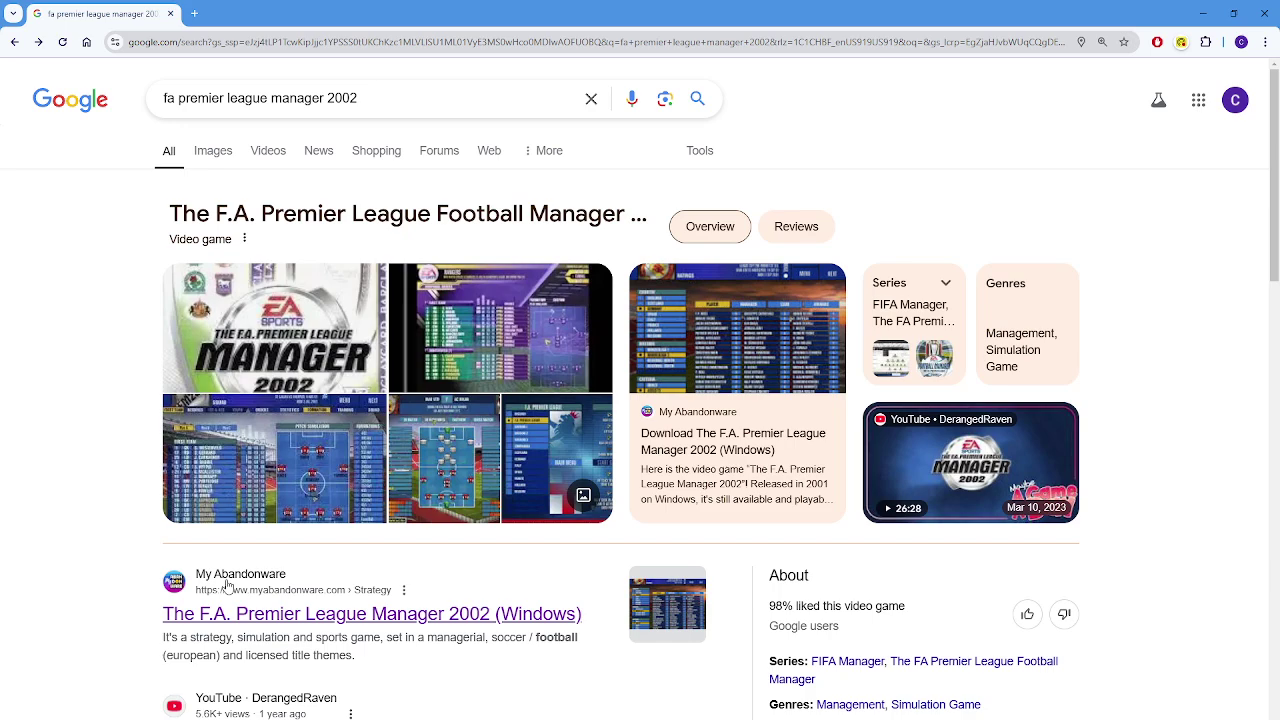
- Open the My Abandonware result for The F.A. Premier League Manager 2002 (Windows)
click(294, 616)
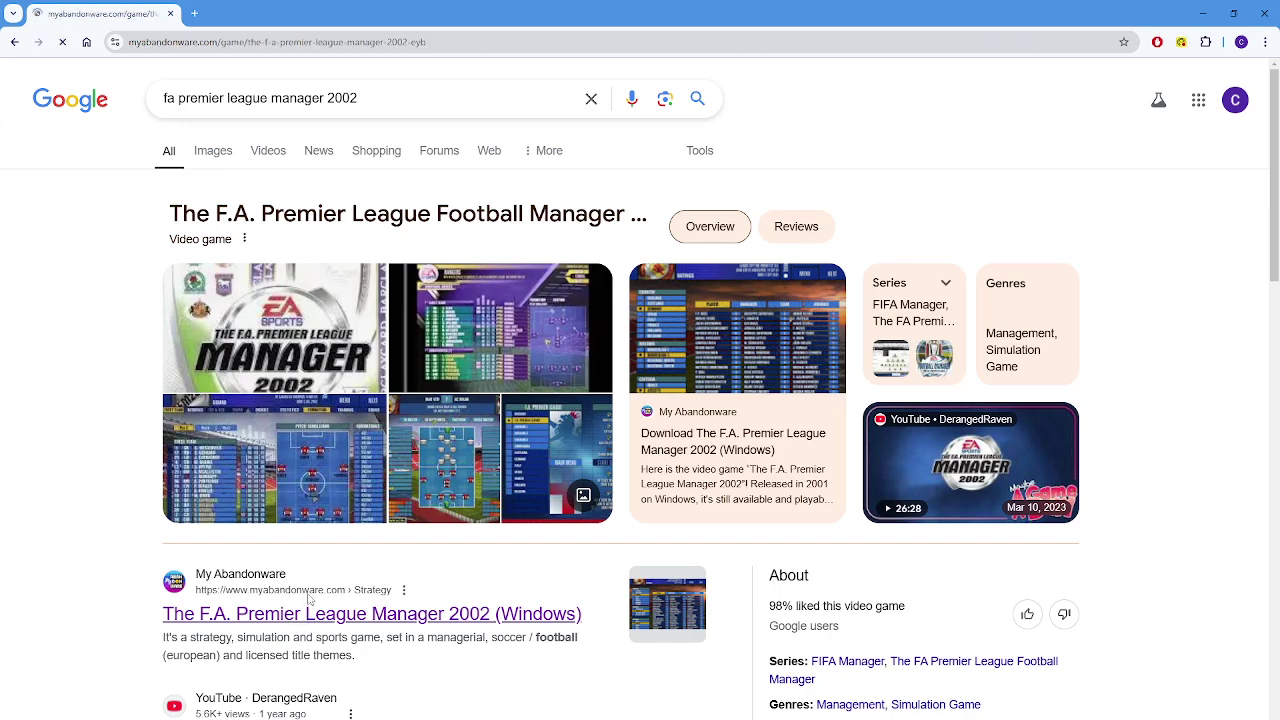
- Scroll down the game page and load the older comments
scroll(420, 545, down, 6)
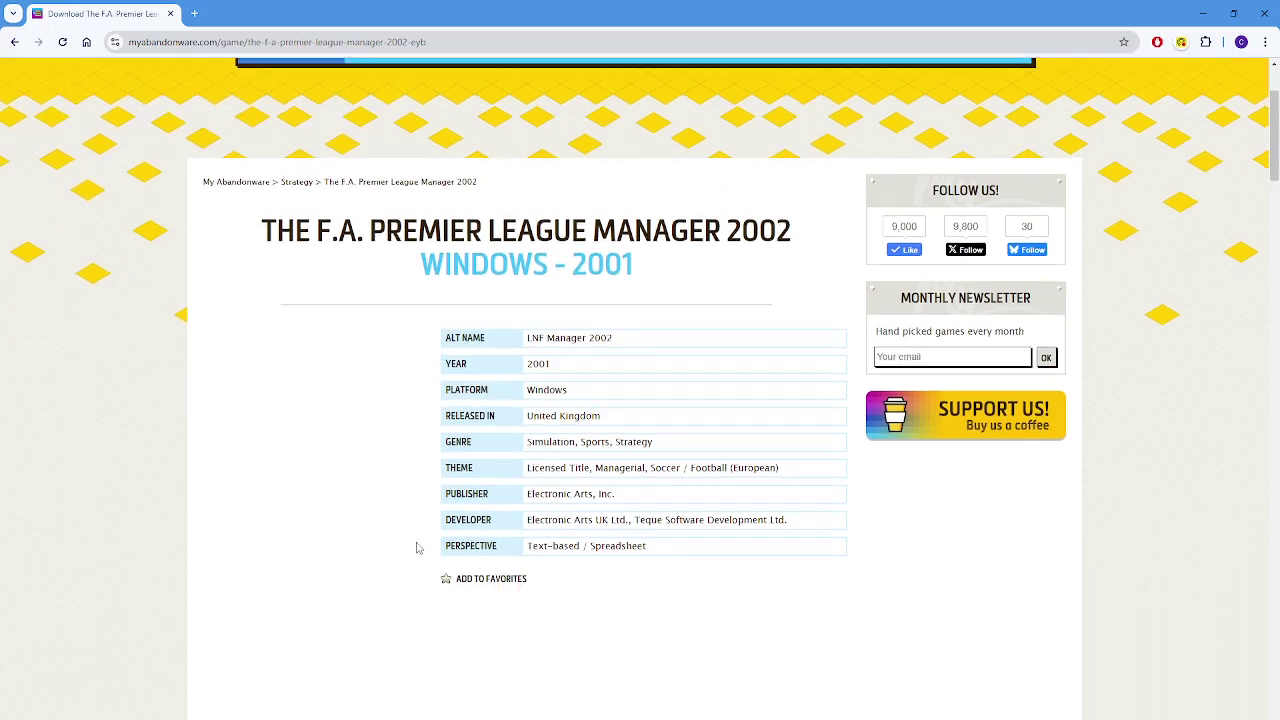
scroll(412, 552, down, 20)
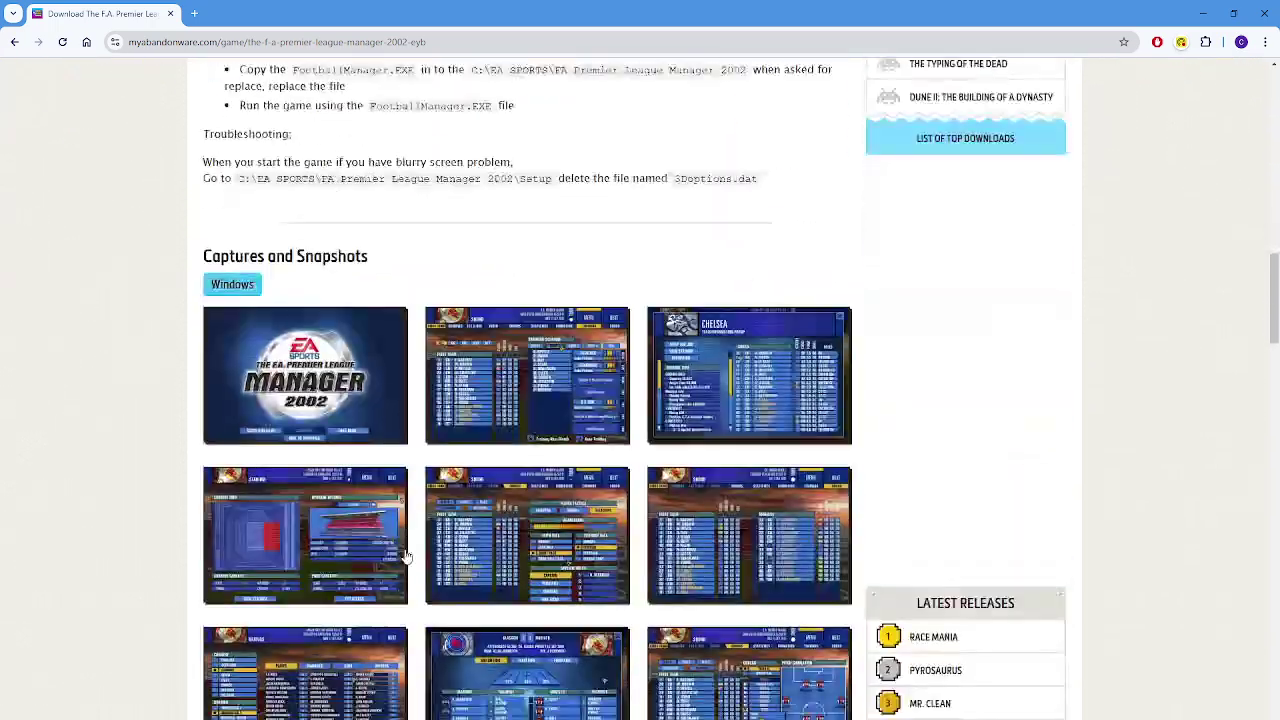
scroll(400, 556, down, 12)
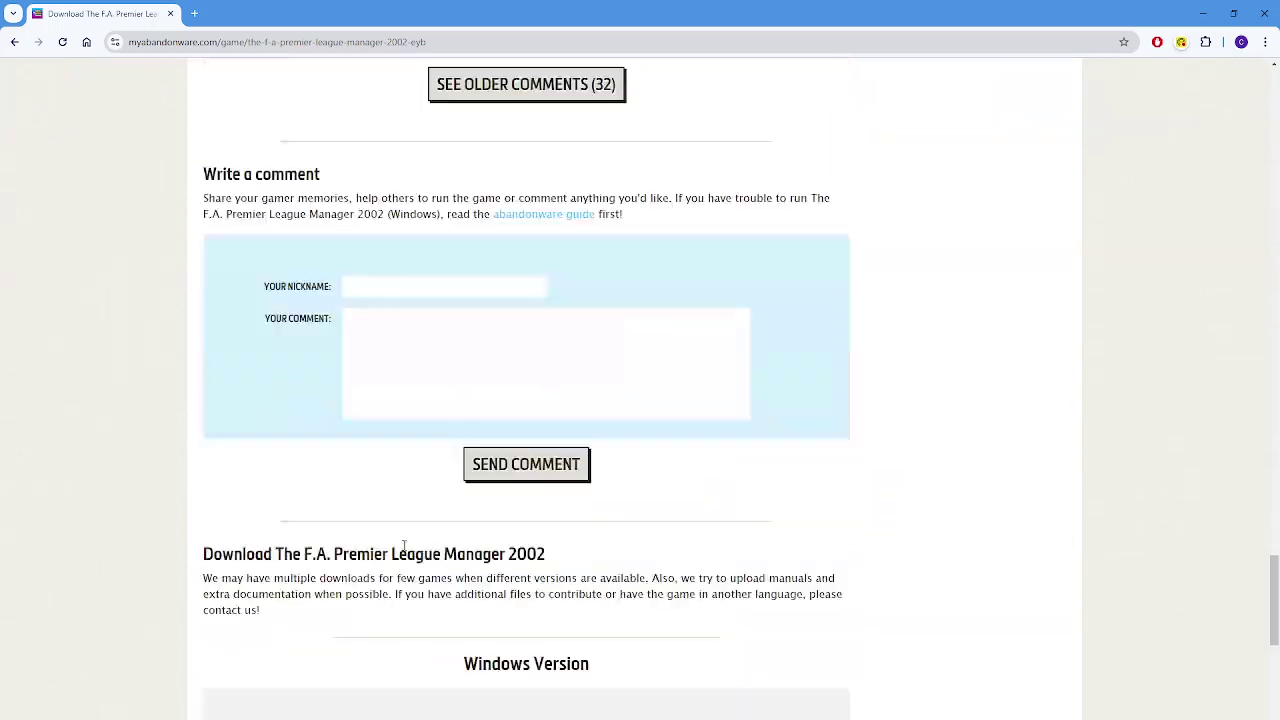
scroll(737, 480, down, 3)
scroll(670, 398, down, 1)
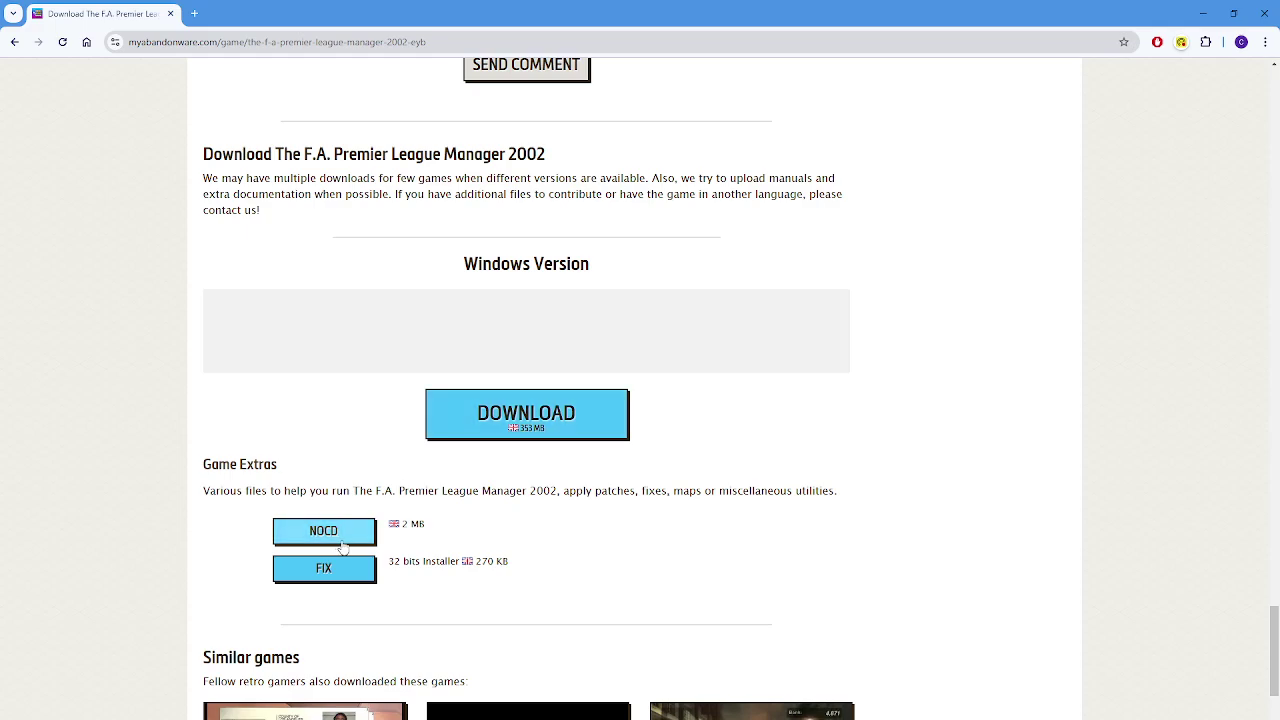
scroll(417, 517, up, 10)
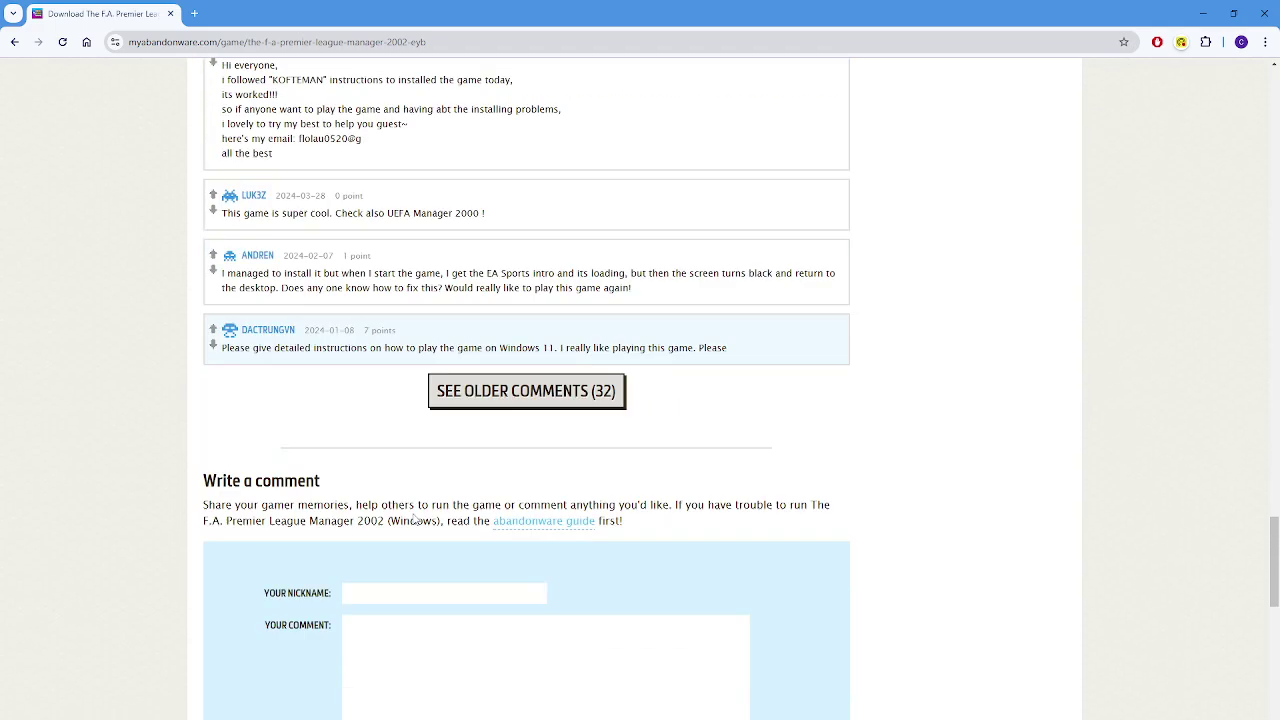
click(464, 552)
- Open the PCGamingWiki 32-bit InstallShield installer link from the comments
scroll(584, 513, down, 7)
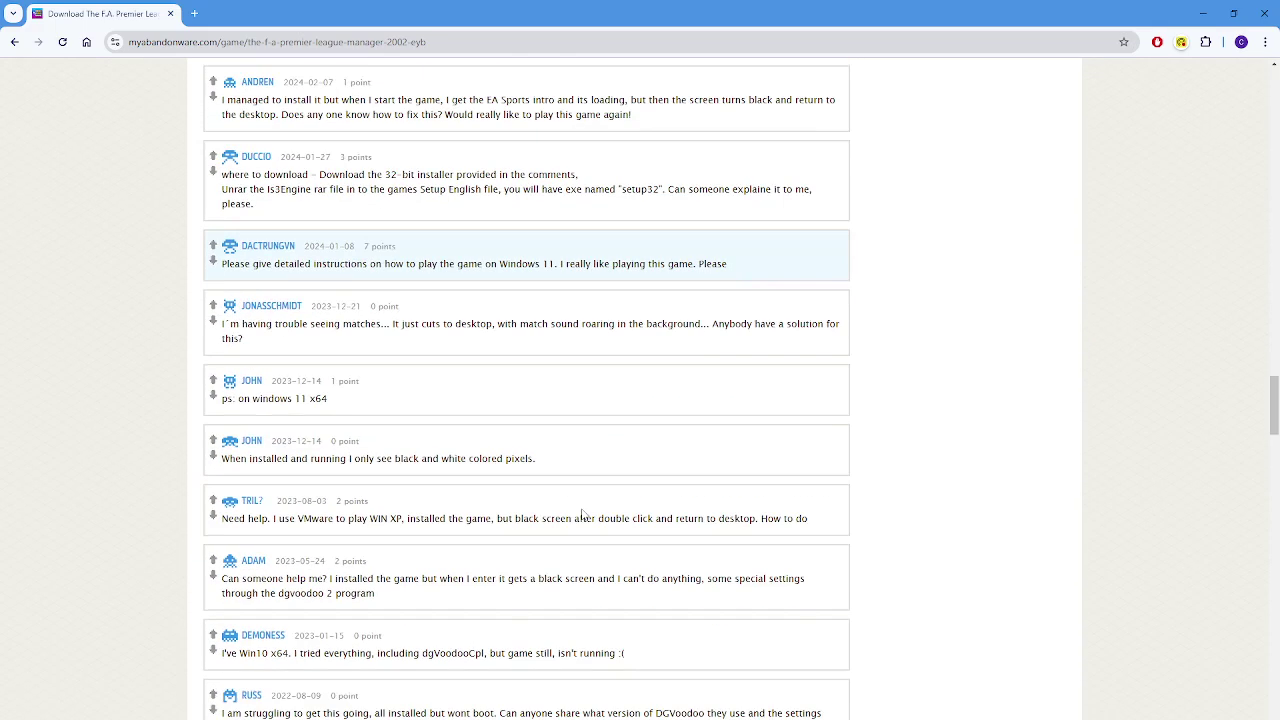
scroll(584, 513, down, 12)
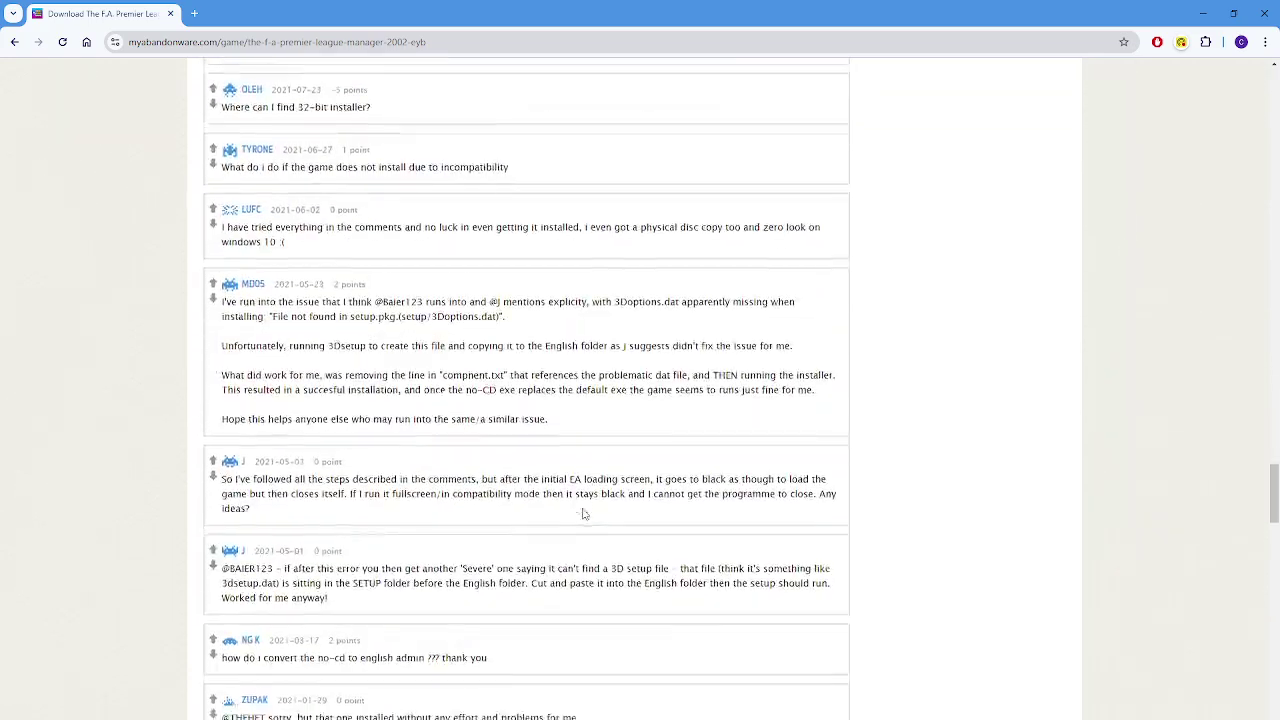
scroll(584, 513, down, 10)
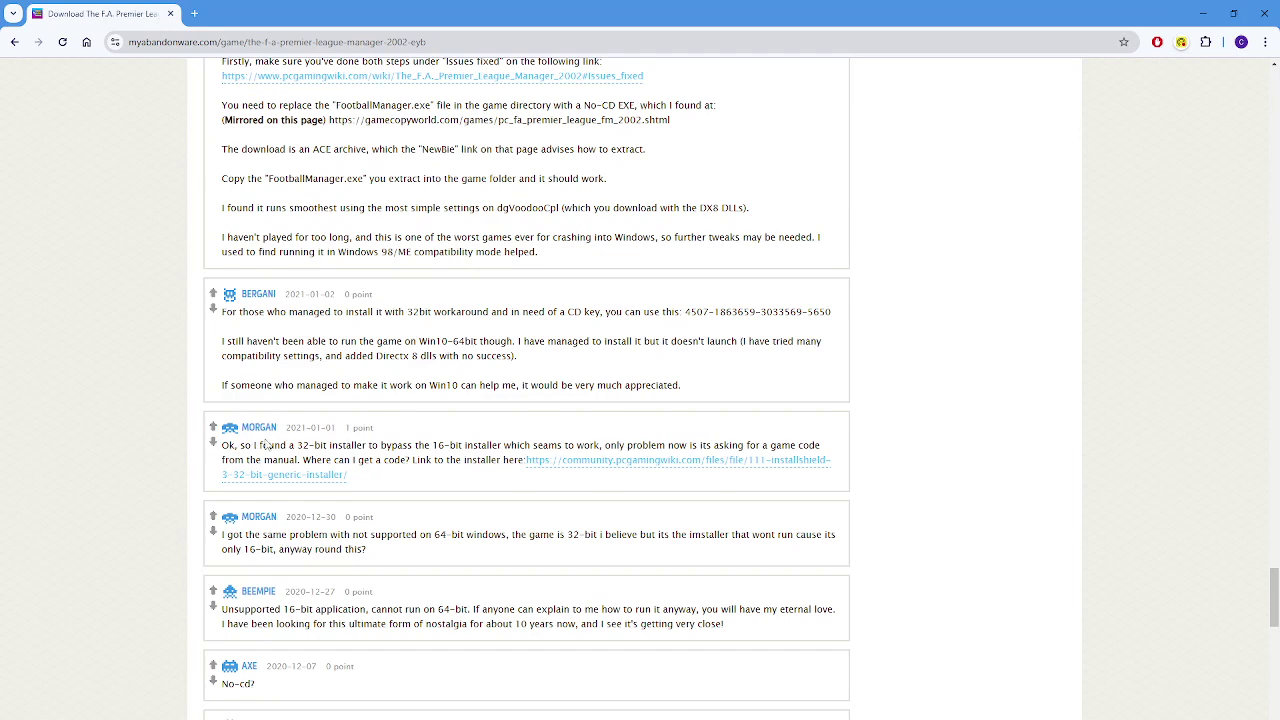
click(640, 465)
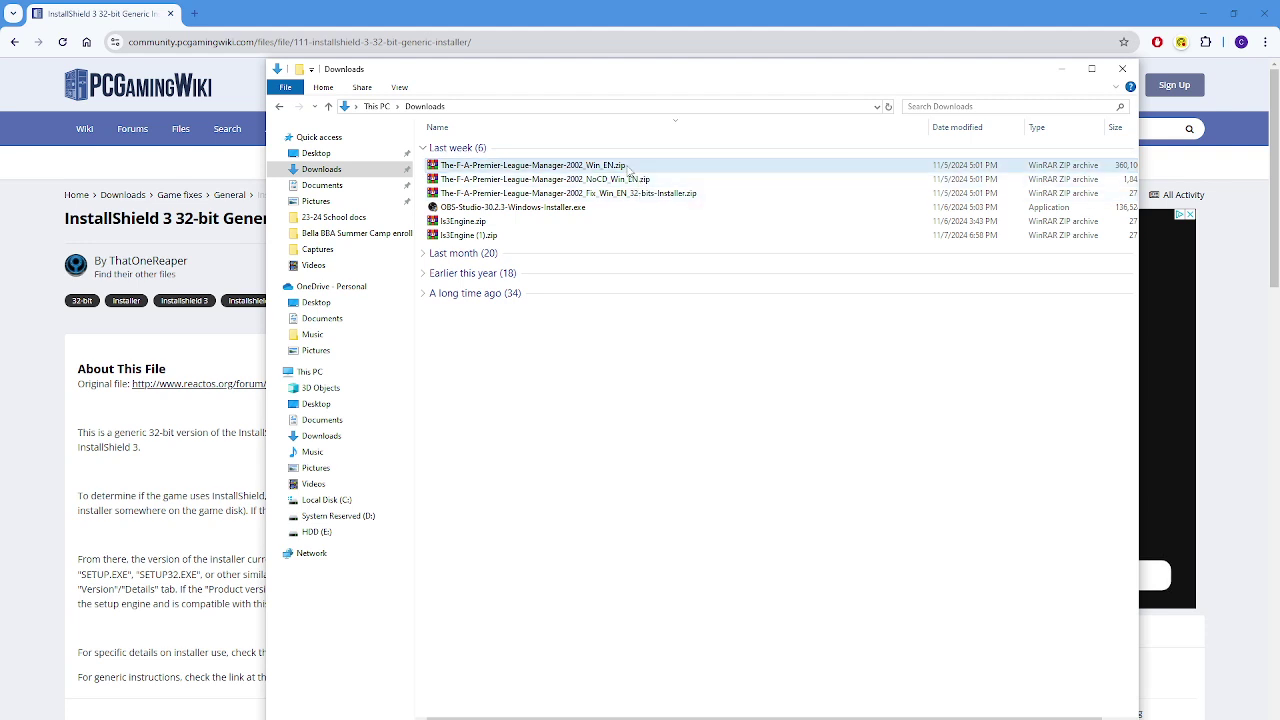
- Extract the game's Win_EN zip with WinRAR into its default folder in Downloads
click(608, 168)
right_click(608, 168)
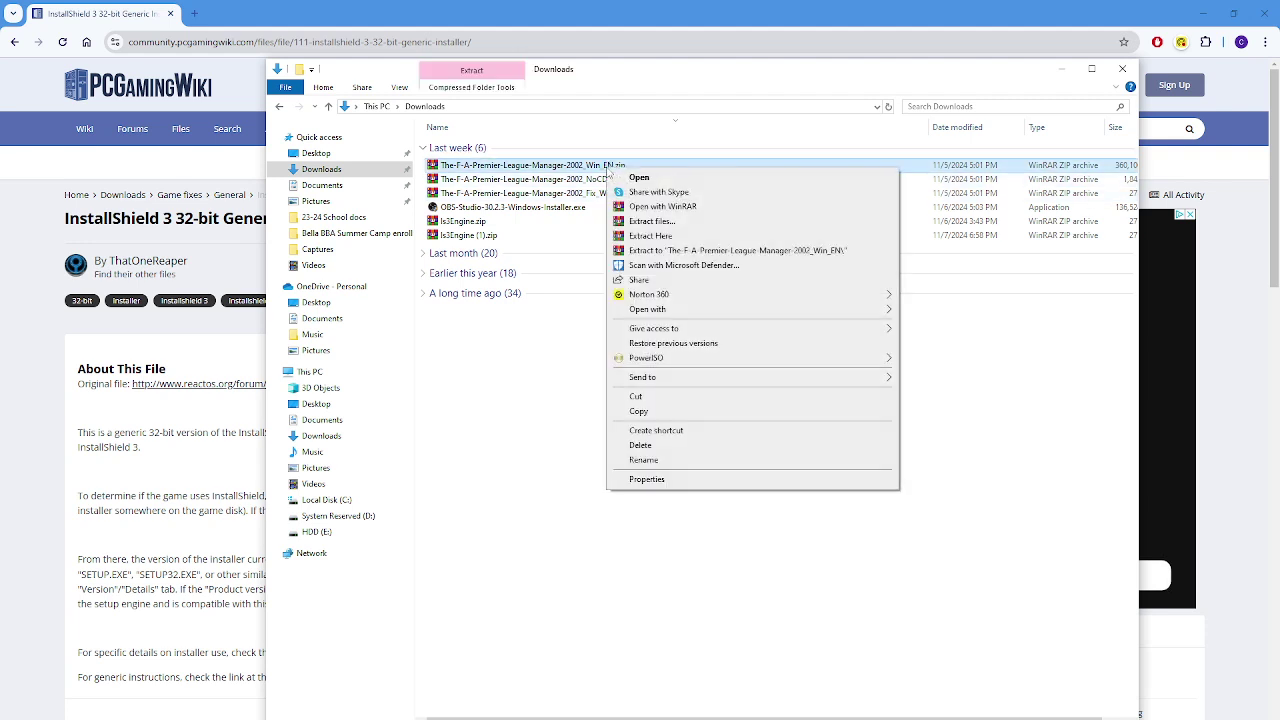
click(612, 209)
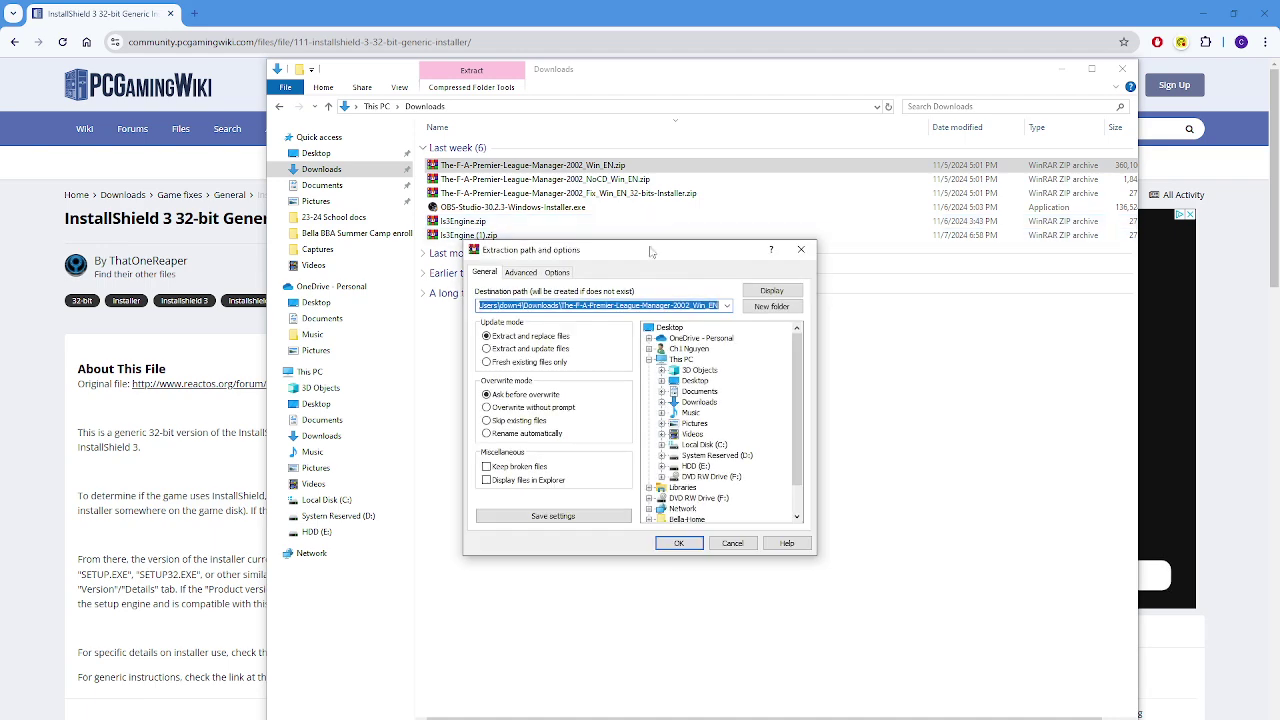
click(677, 542)
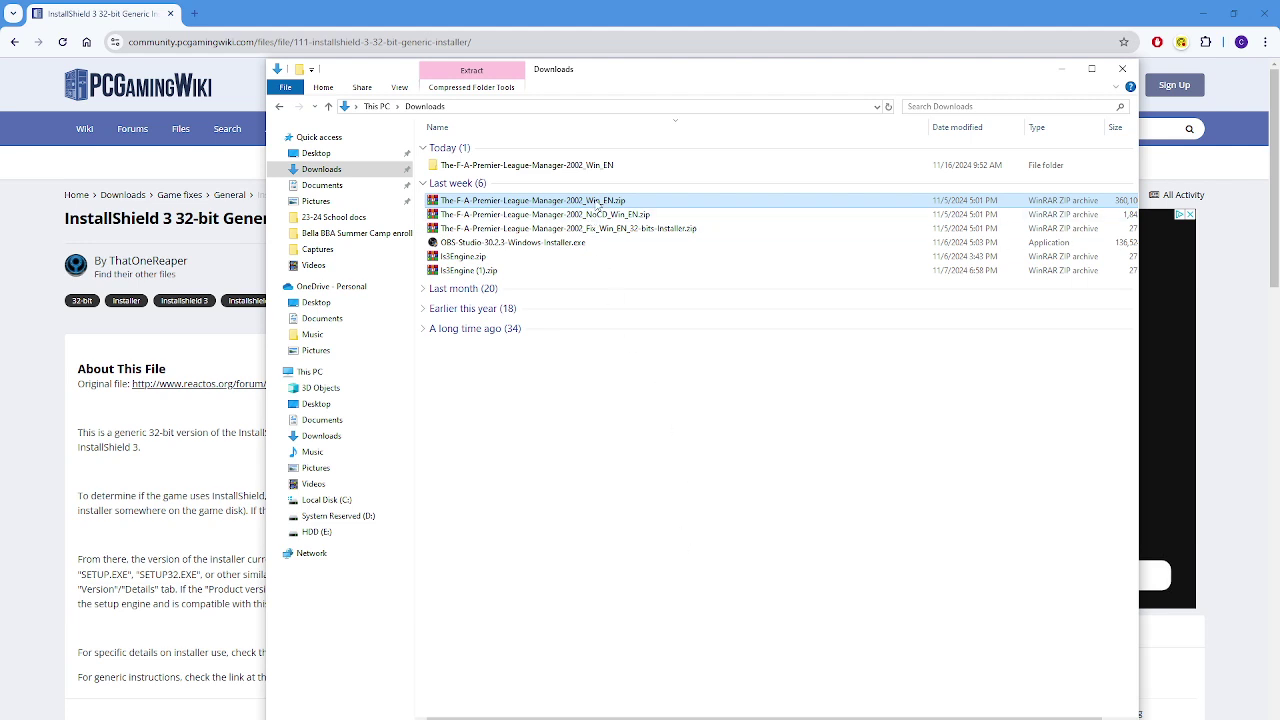
- Run 3DSetup.exe in Win_EN\FAPLM2002\Setup to generate 3DOptions.dat
double_click(608, 168)
double_click(472, 150)
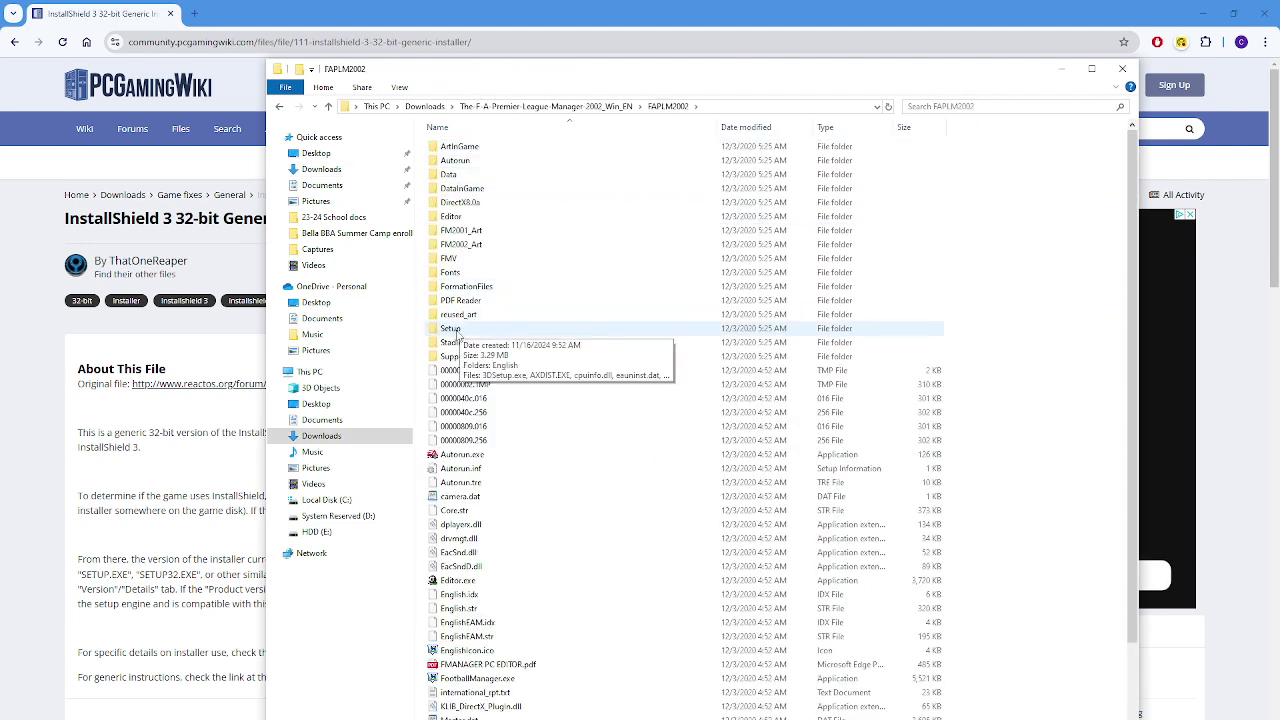
double_click(452, 329)
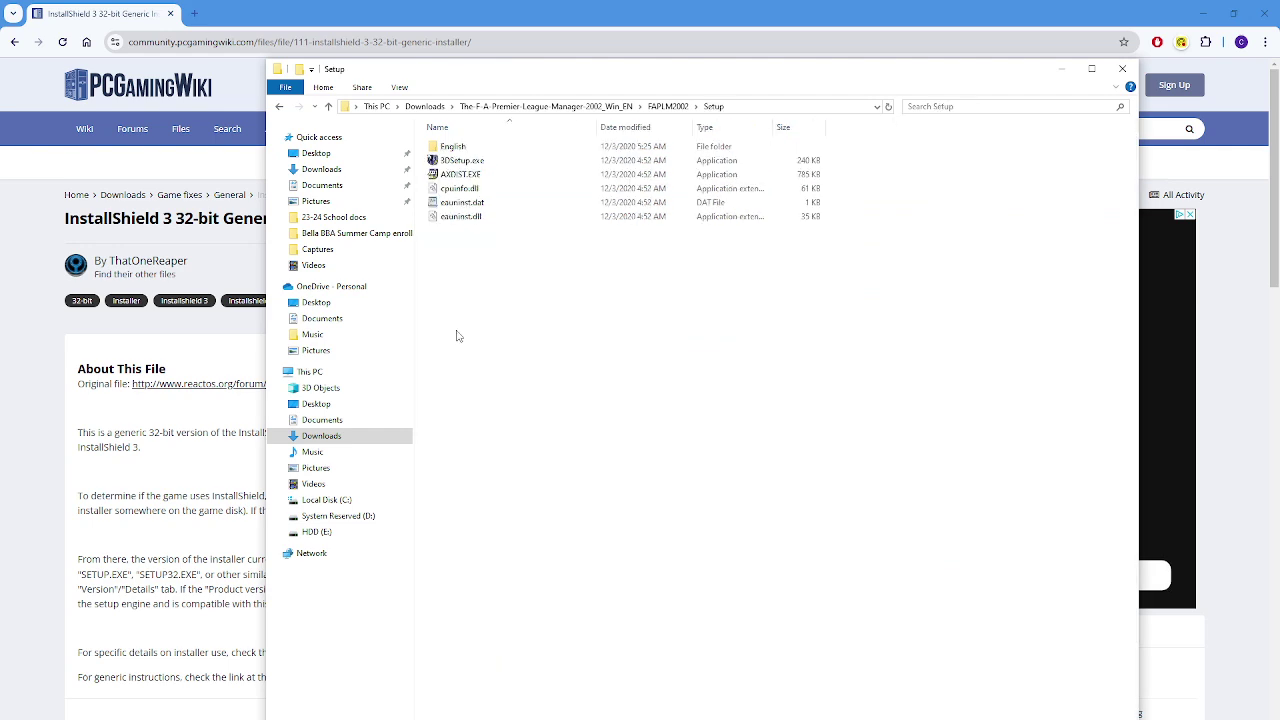
double_click(480, 162)
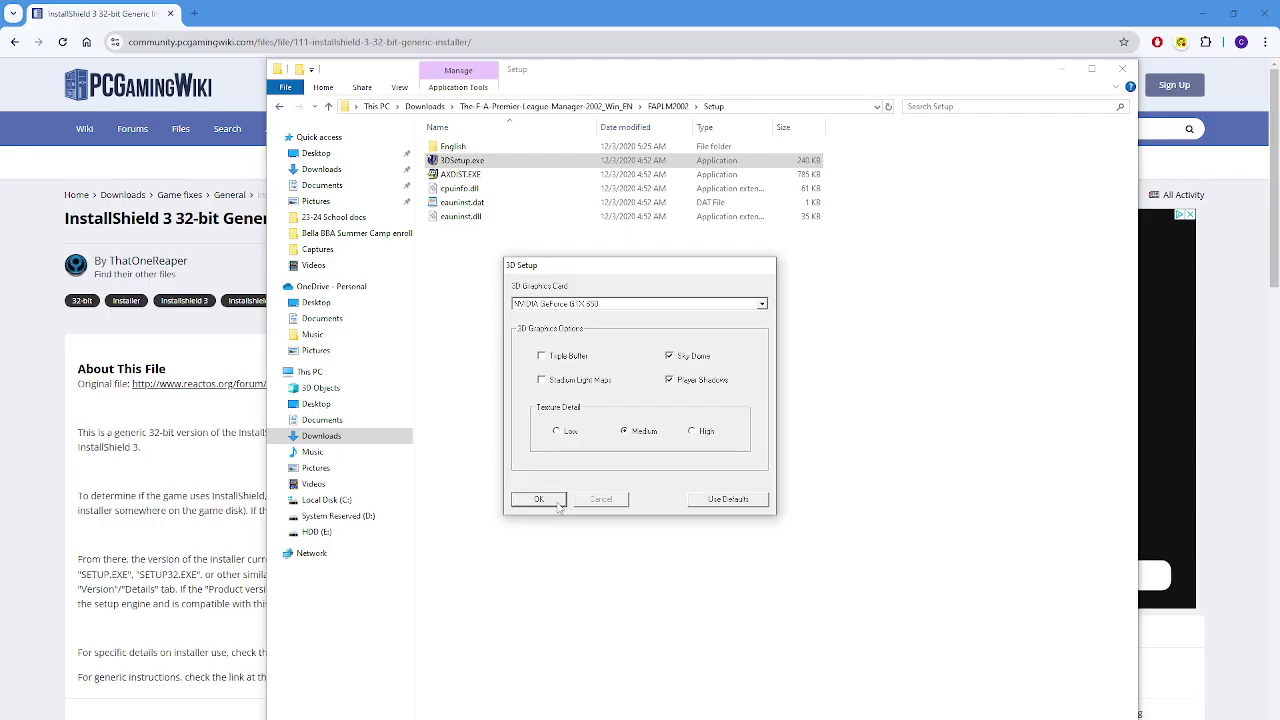
click(561, 510)
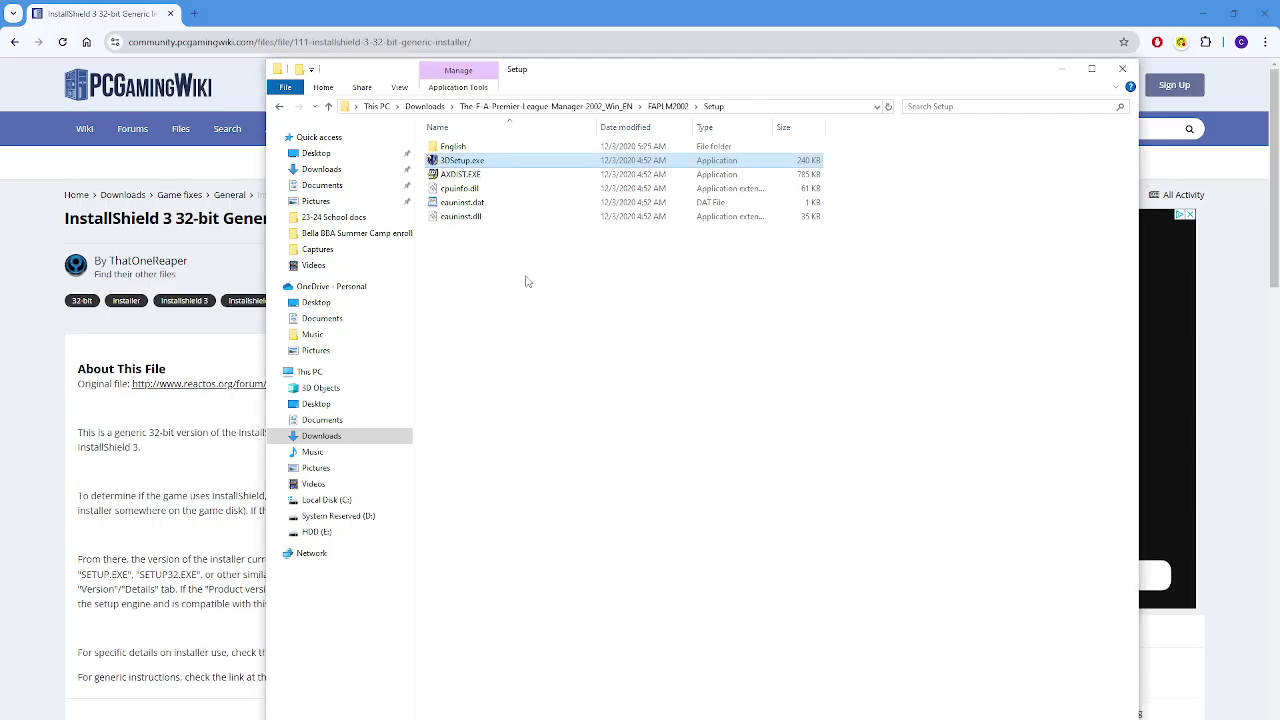
- Move 3DOptions.dat into the English subfolder and return to Downloads
click(466, 164)
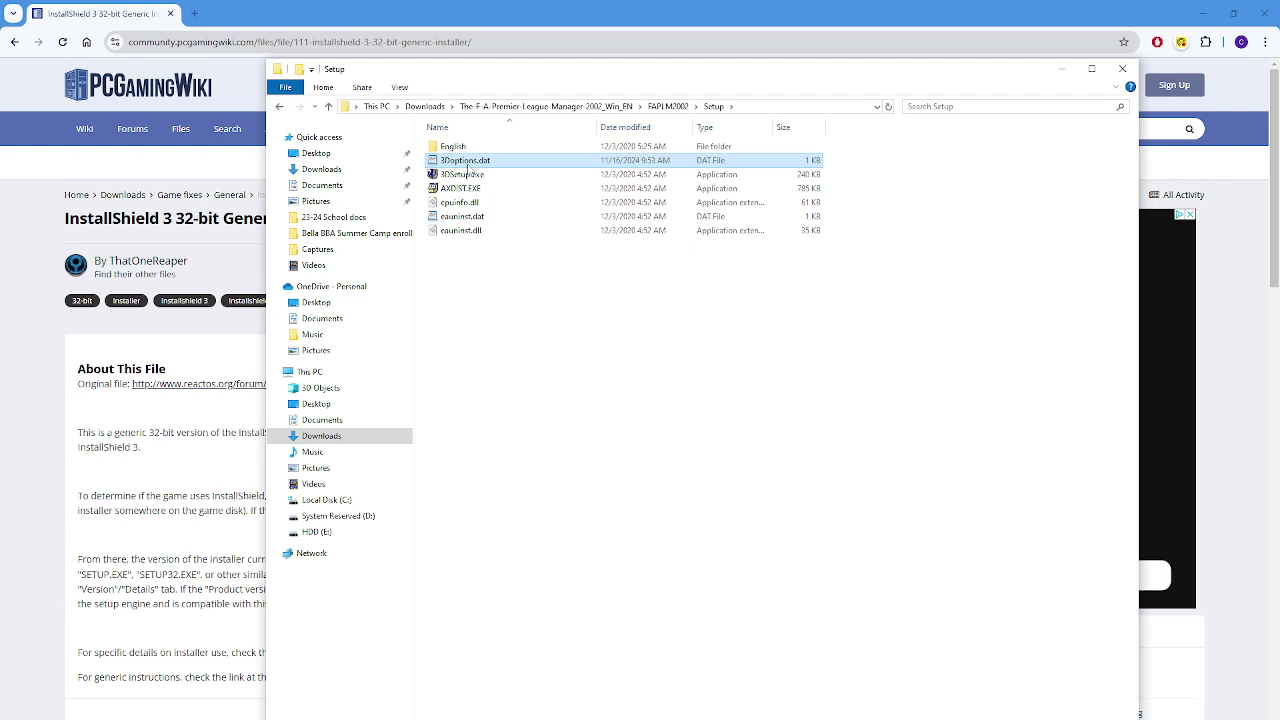
drag(468, 168, 473, 150)
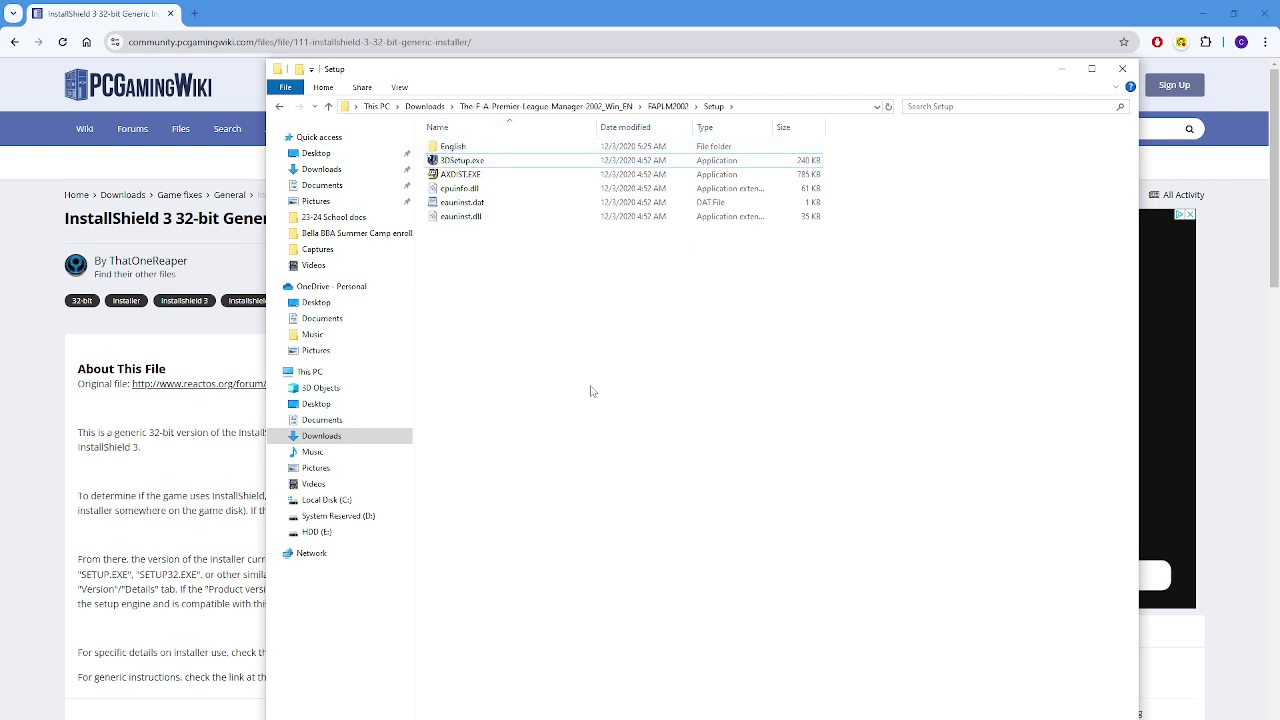
click(335, 172)
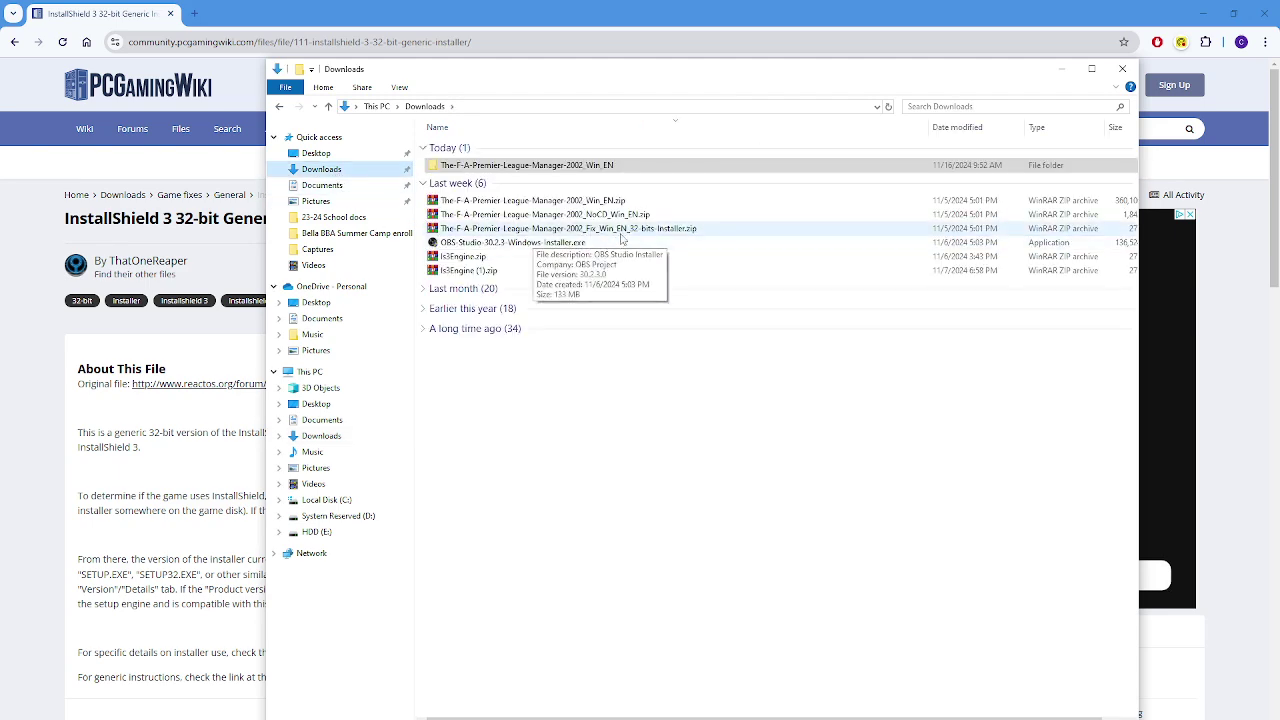
- Extract the Fix_Win_EN 32-bits Installer zip into its own folder
click(629, 230)
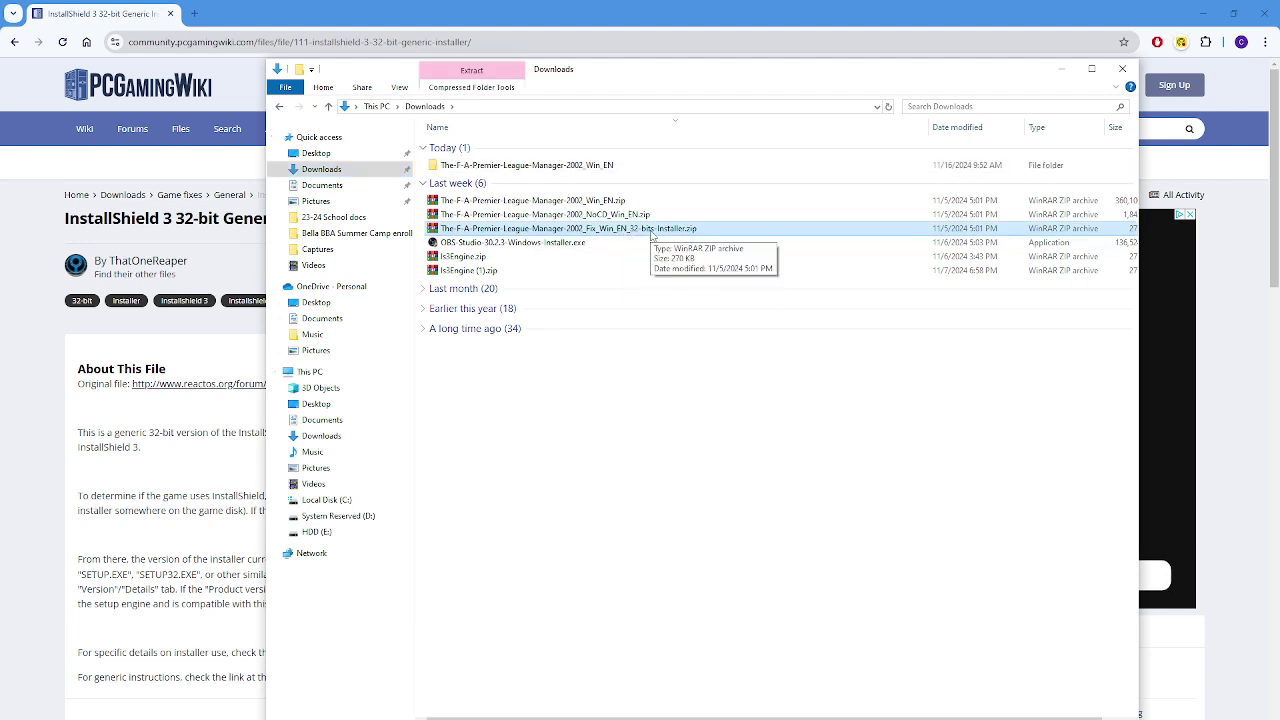
right_click(651, 231)
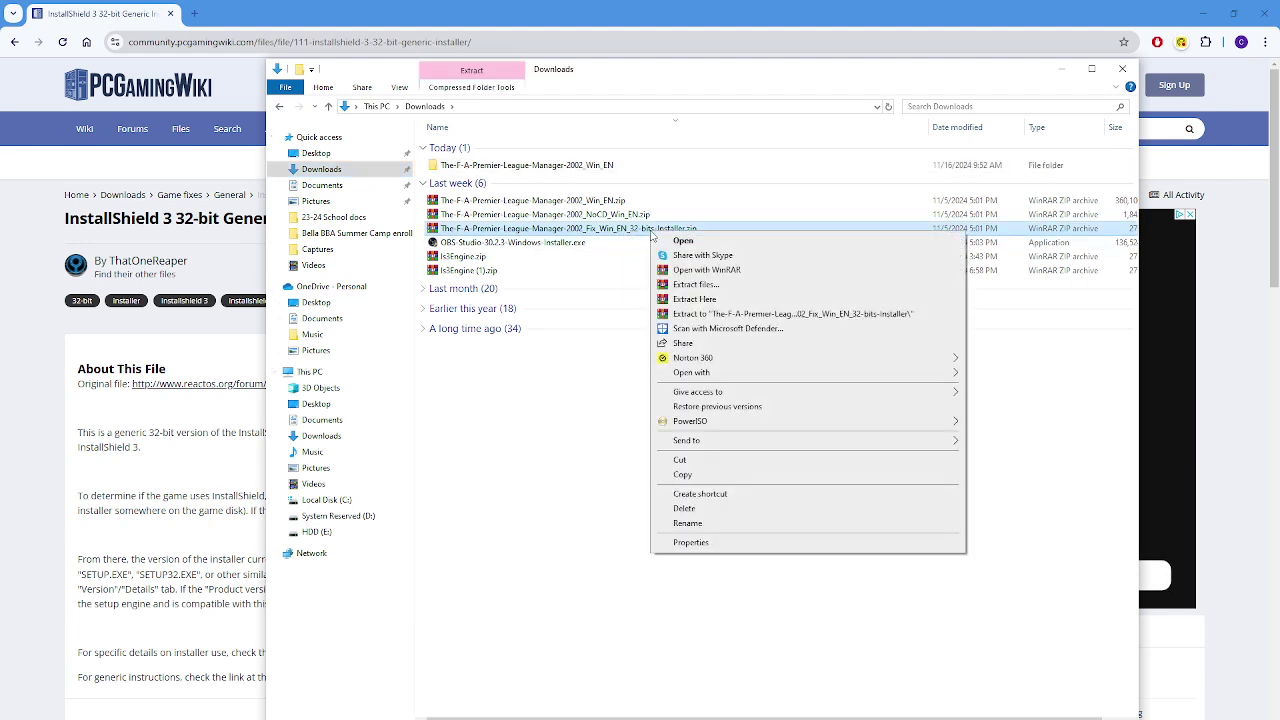
click(697, 285)
click(677, 540)
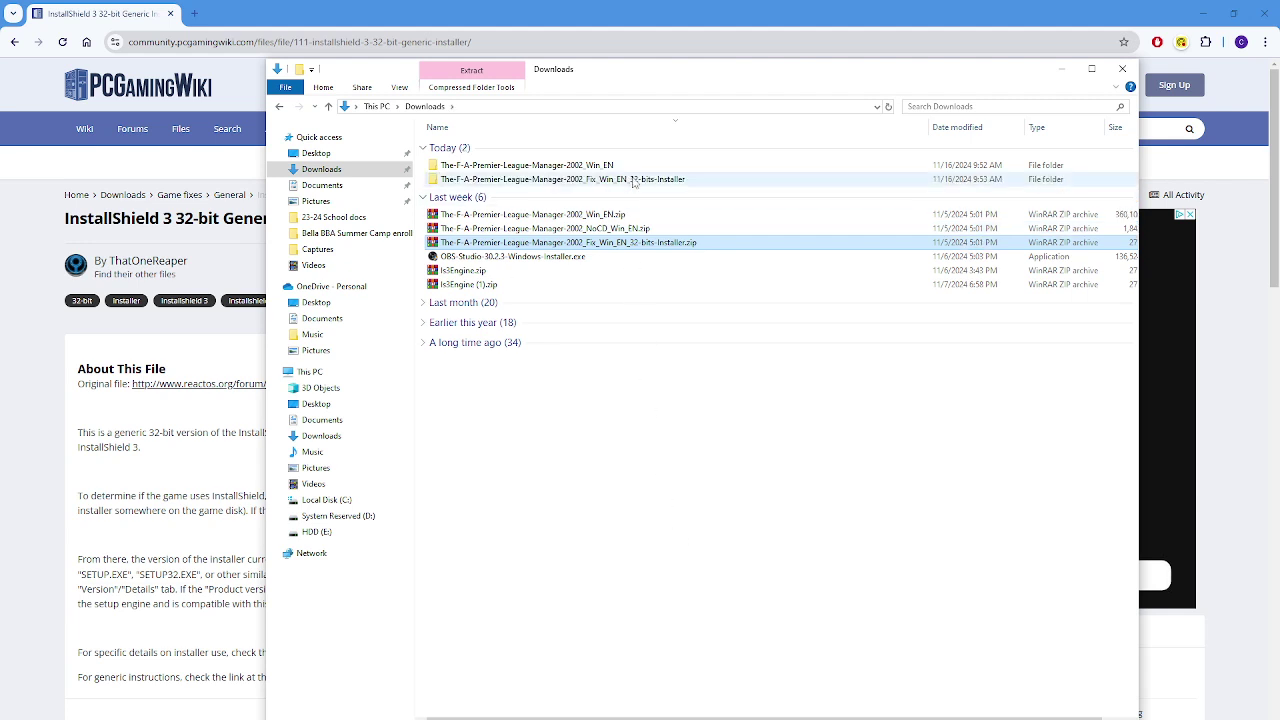
- Cut setup32.exe from the extracted installer folder and go back to Downloads
double_click(633, 180)
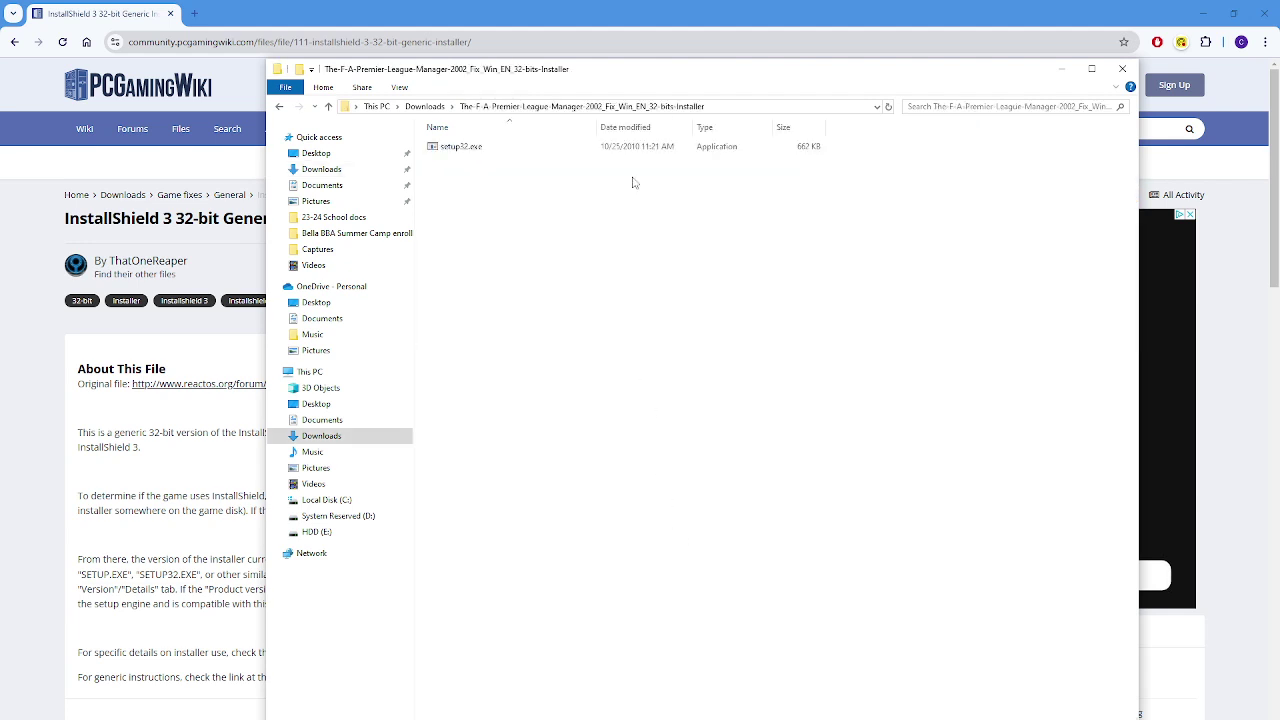
click(461, 149)
right_click(462, 150)
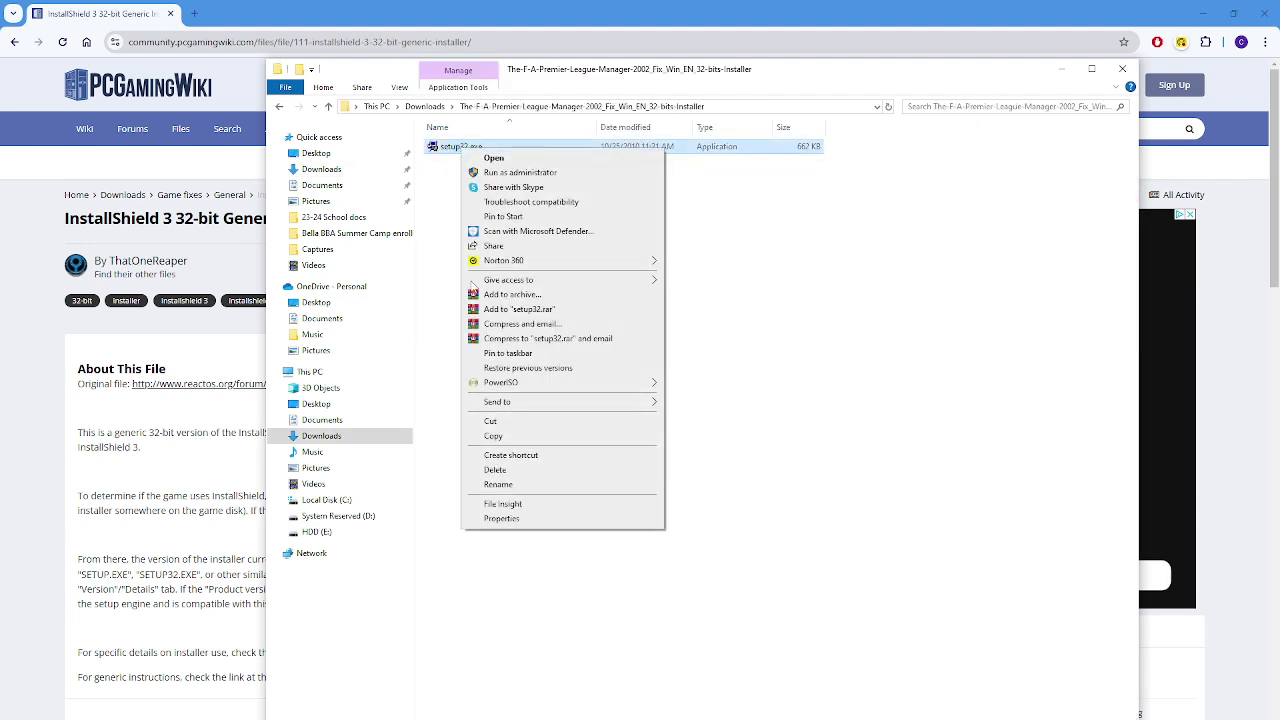
click(491, 421)
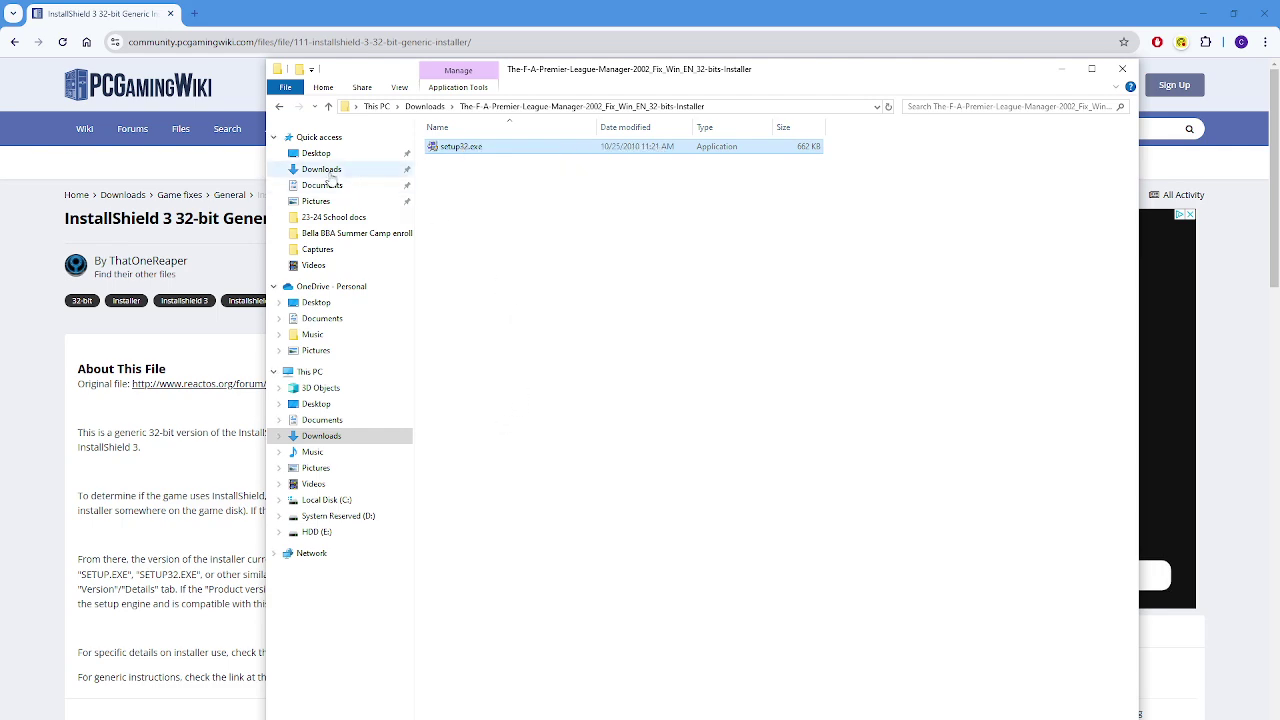
click(322, 170)
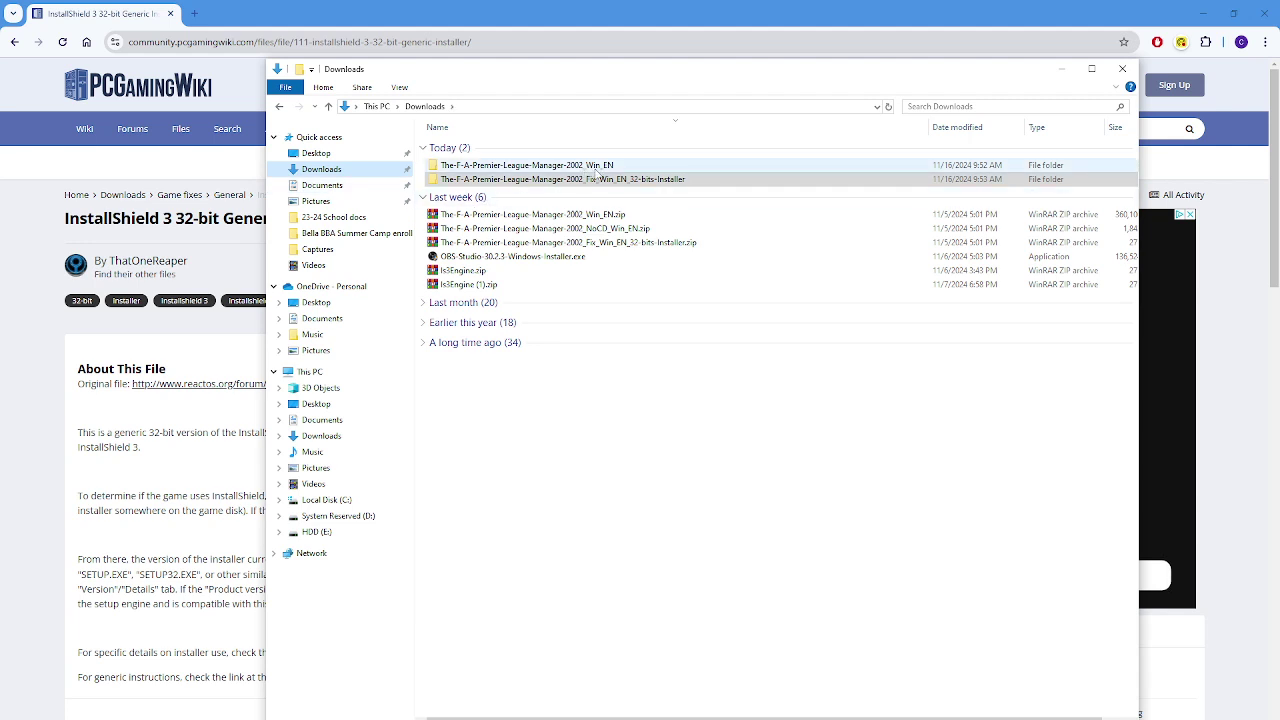
- Paste setup32.exe into the game's FAPLM2002\Setup\English folder
click(503, 180)
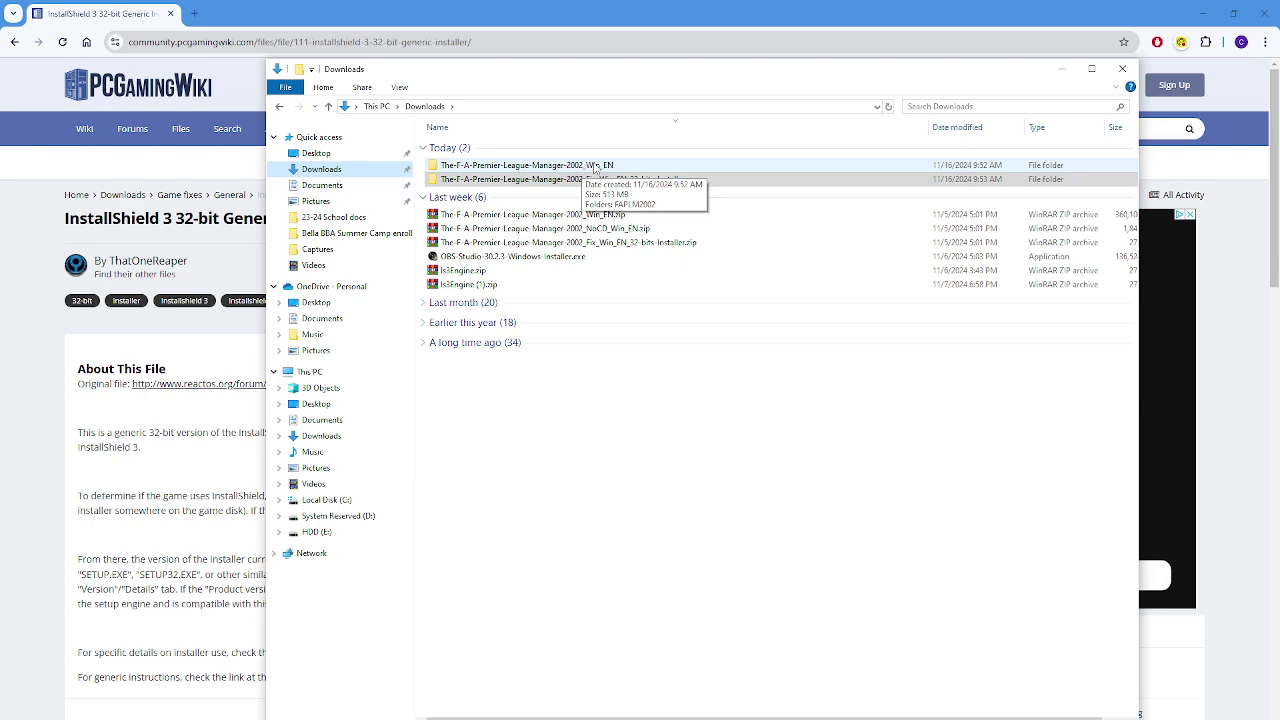
double_click(595, 166)
double_click(472, 149)
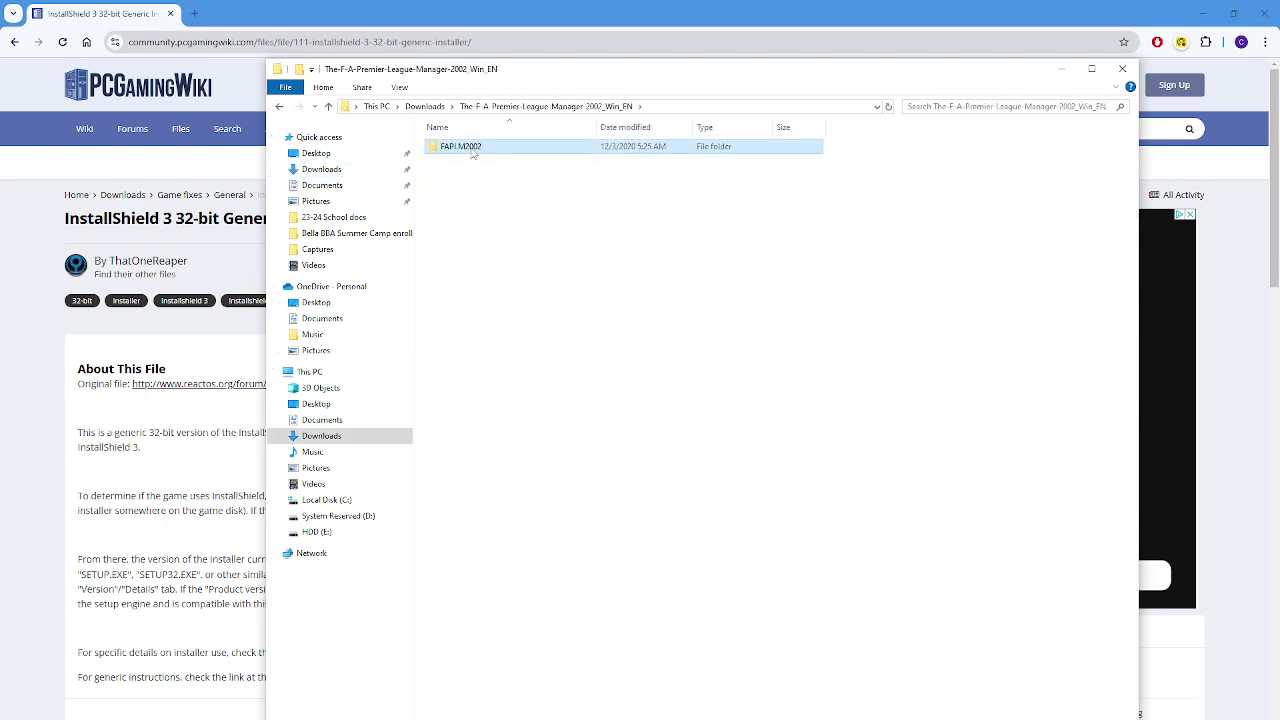
double_click(465, 330)
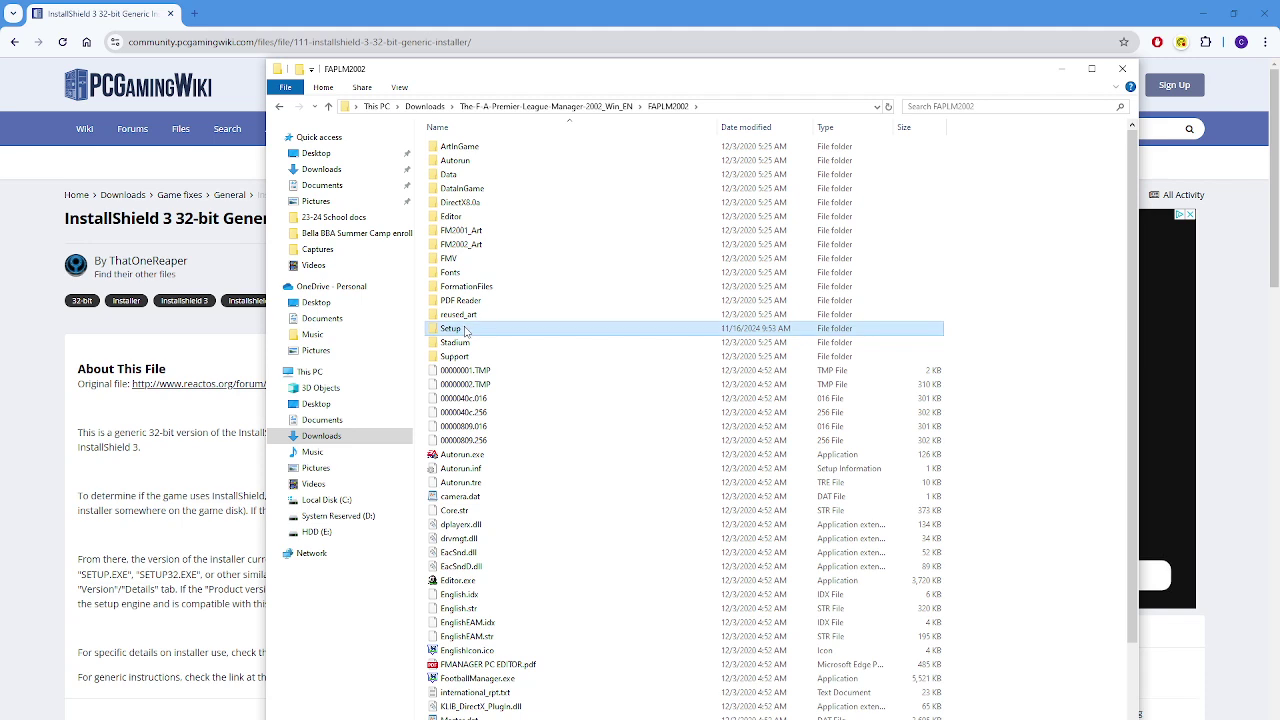
click(465, 149)
double_click(465, 149)
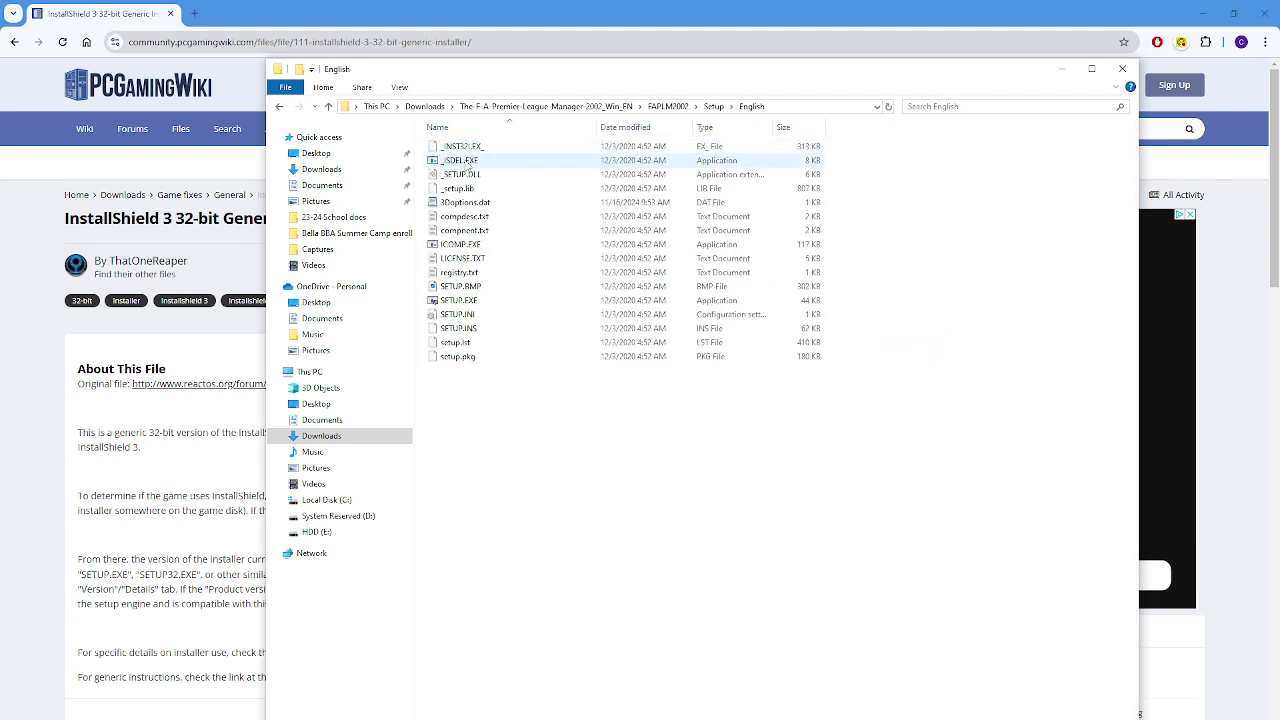
right_click(519, 401)
click(547, 491)
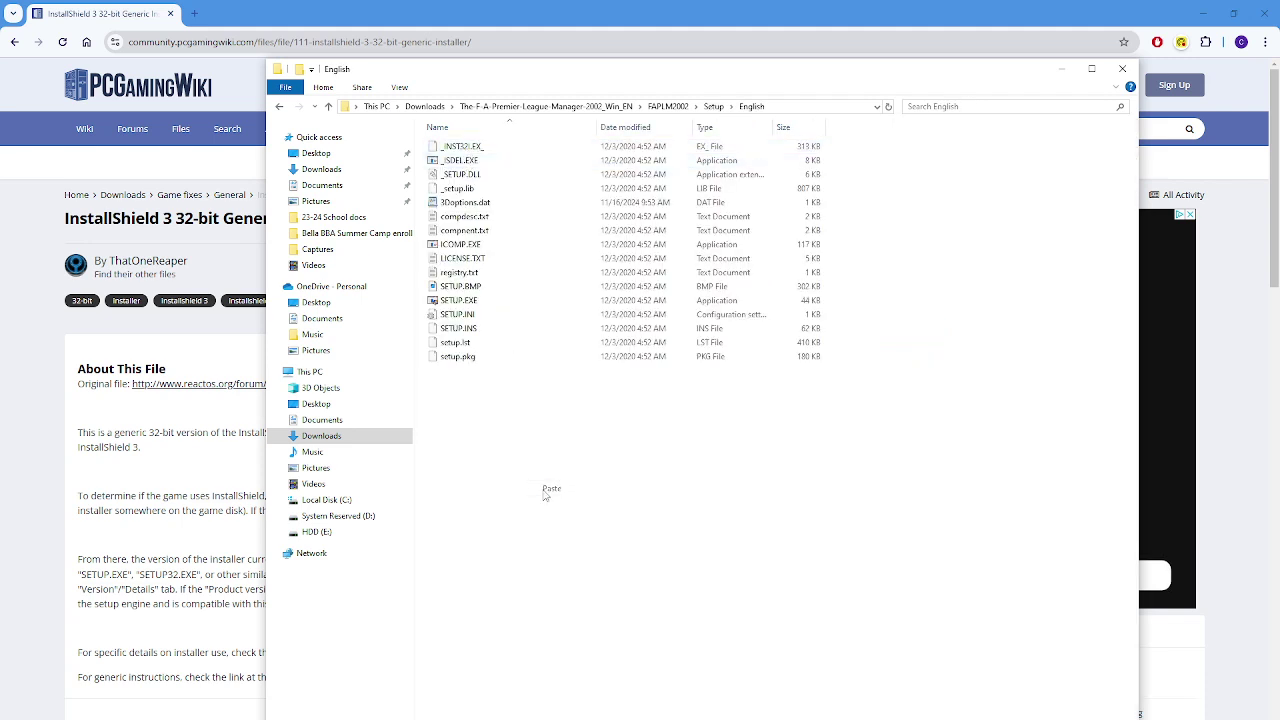
click(477, 399)
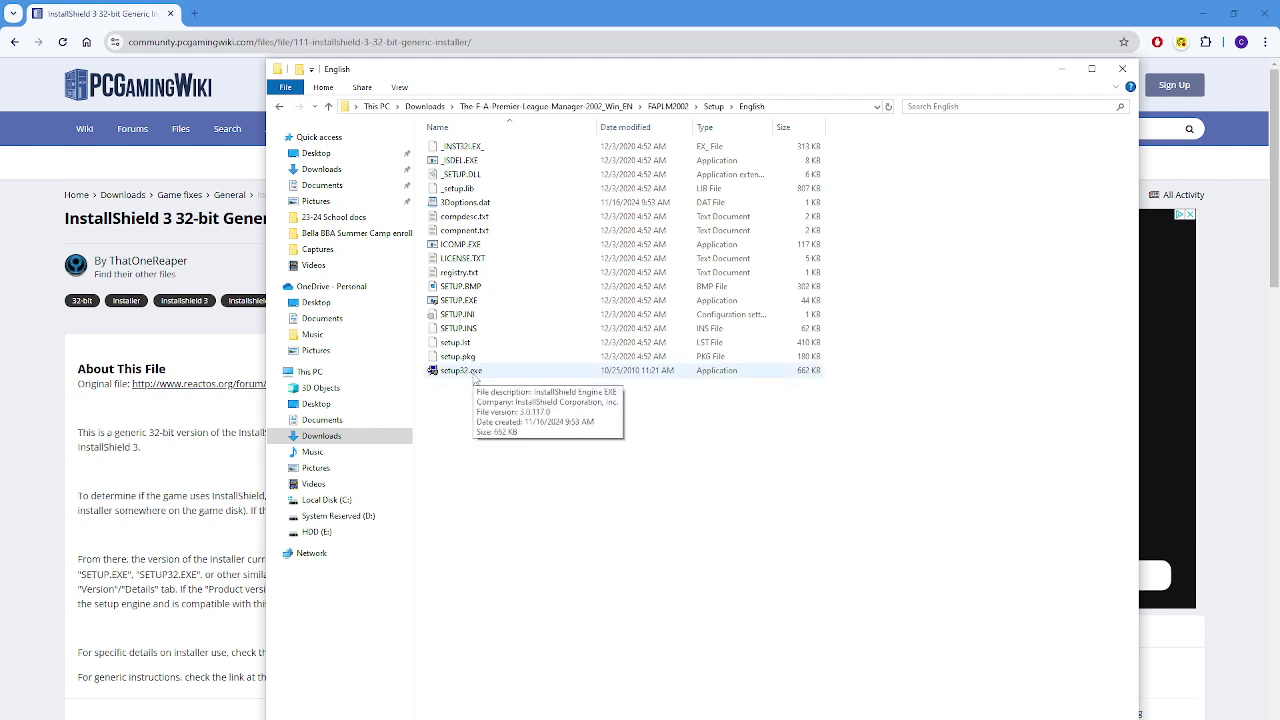
- Set setup32.exe to run as administrator in Windows XP (Service Pack 2) compatibility
right_click(475, 375)
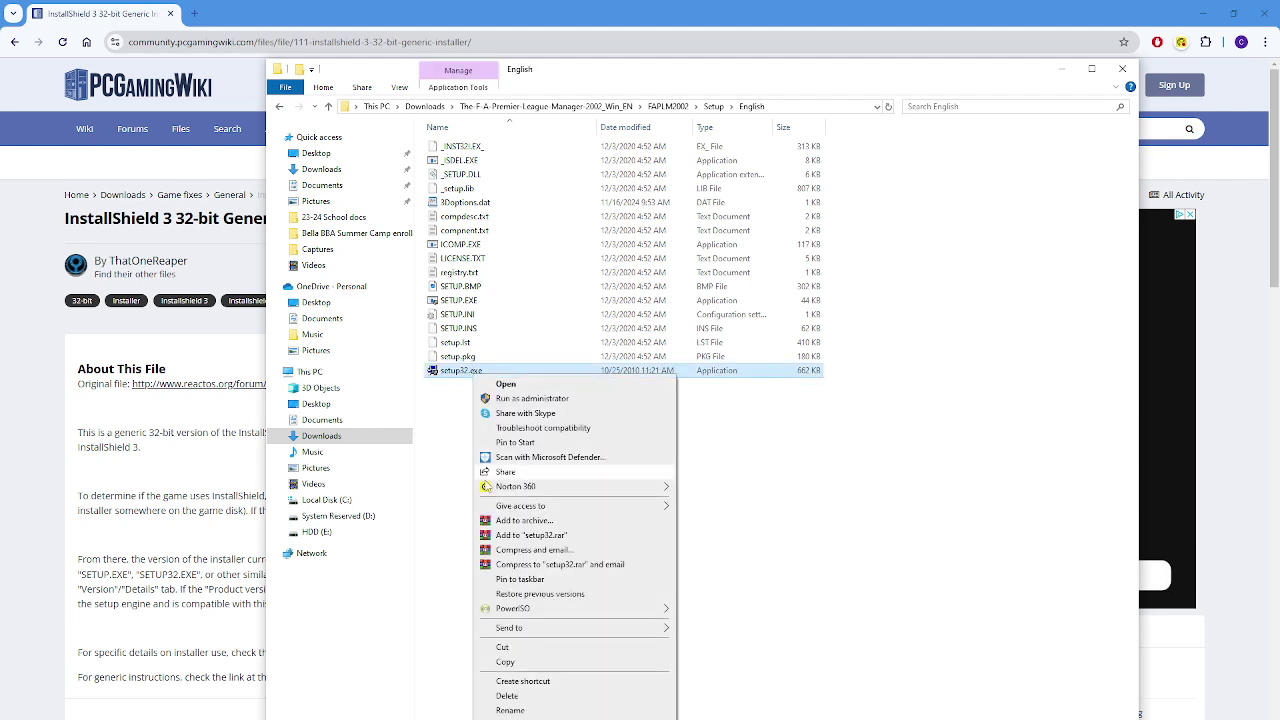
click(532, 719)
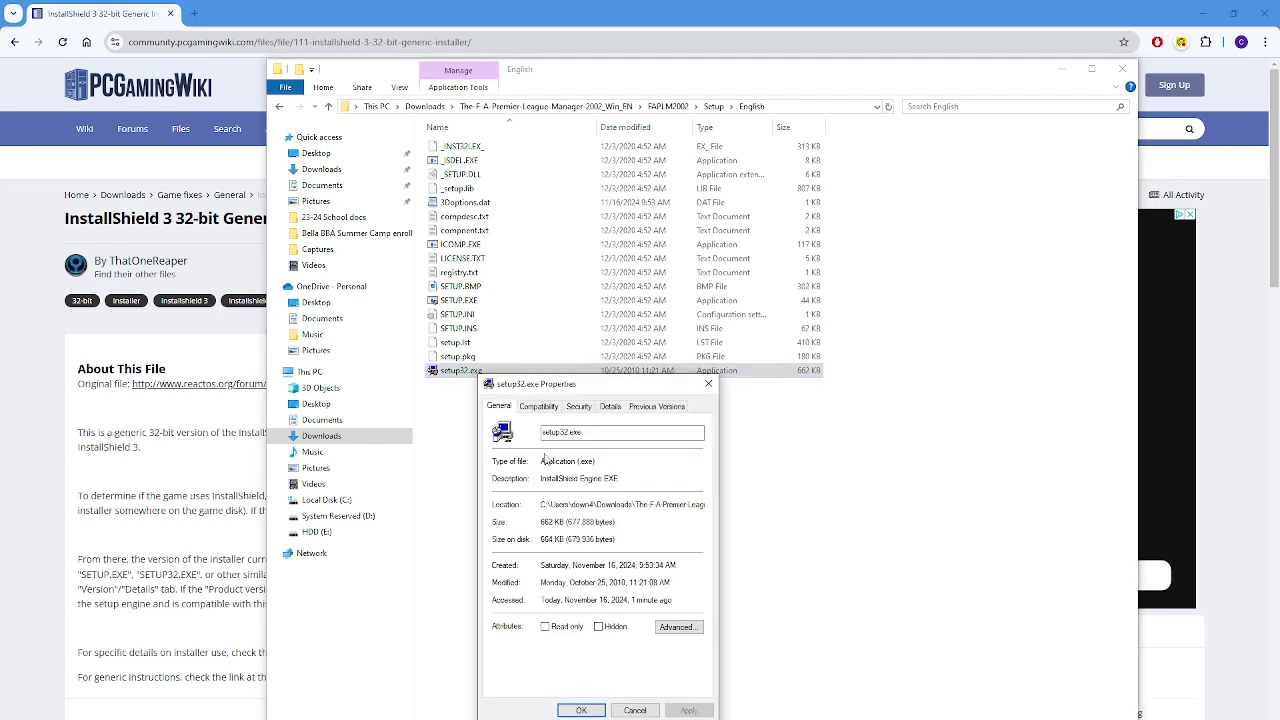
click(542, 410)
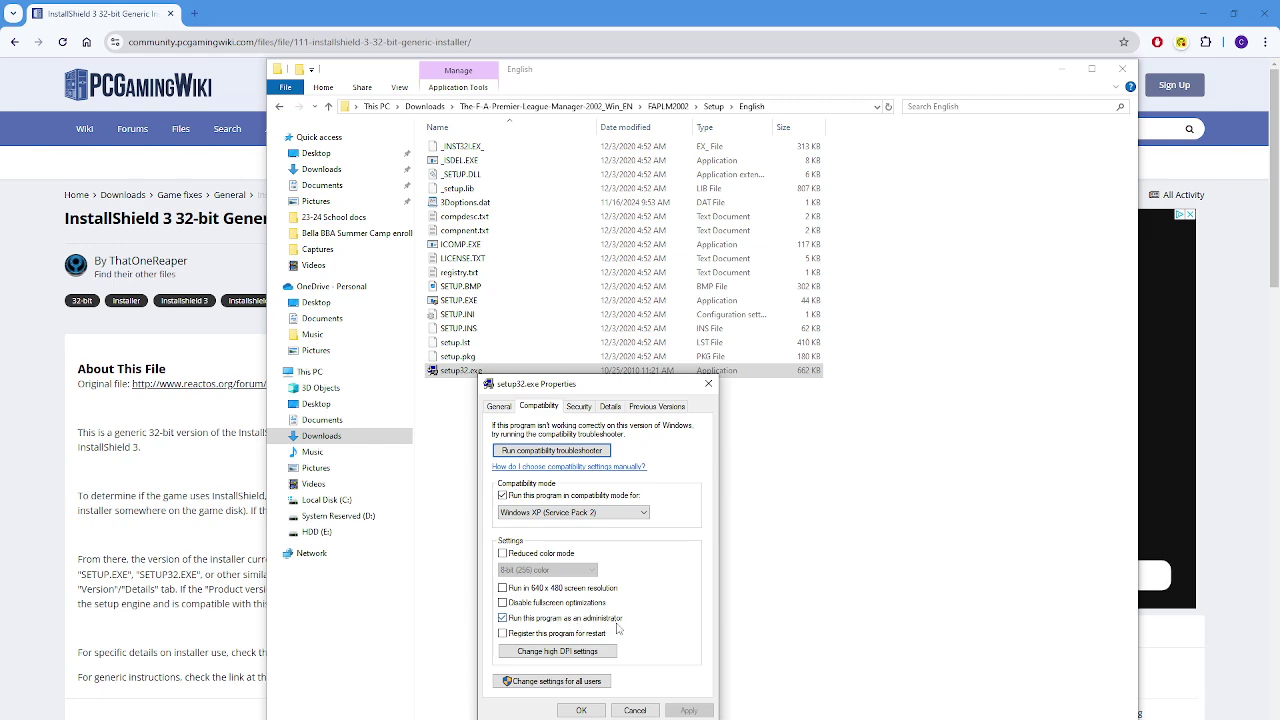
click(579, 711)
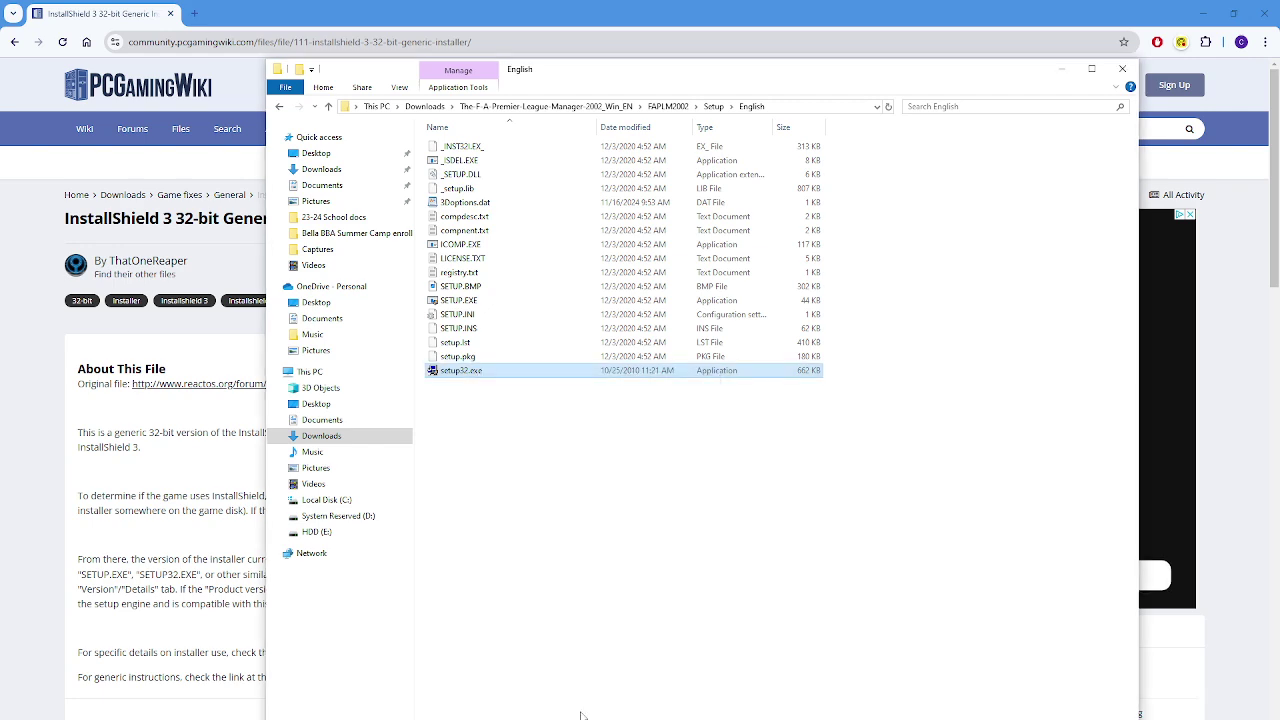
- Launch setup32.exe with administrator approval, then open Windows search
double_click(473, 375)
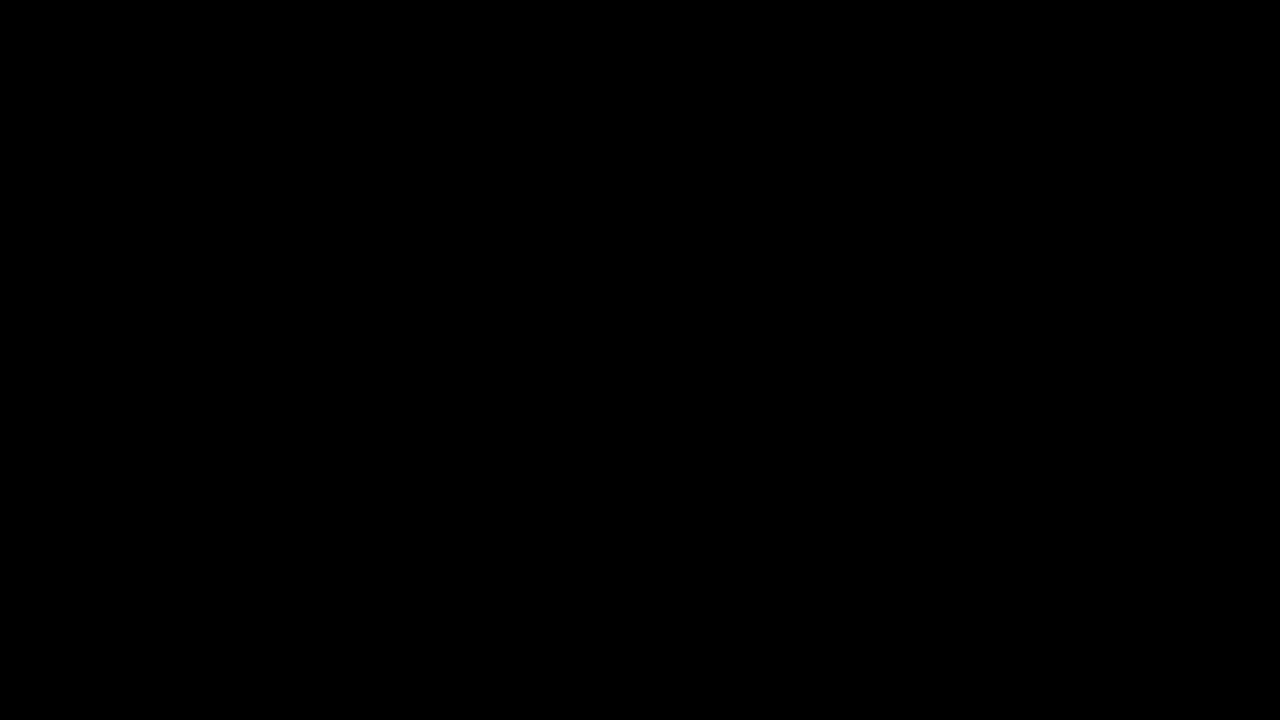
click(545, 502)
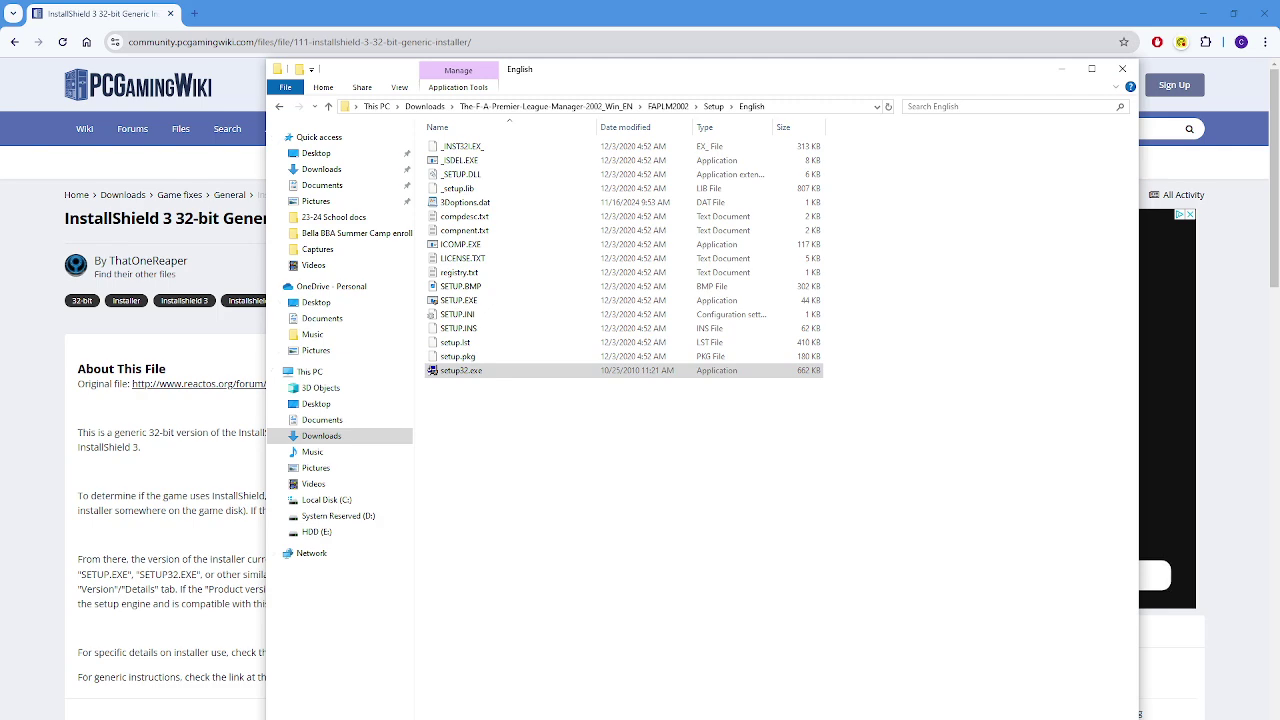
key(super)
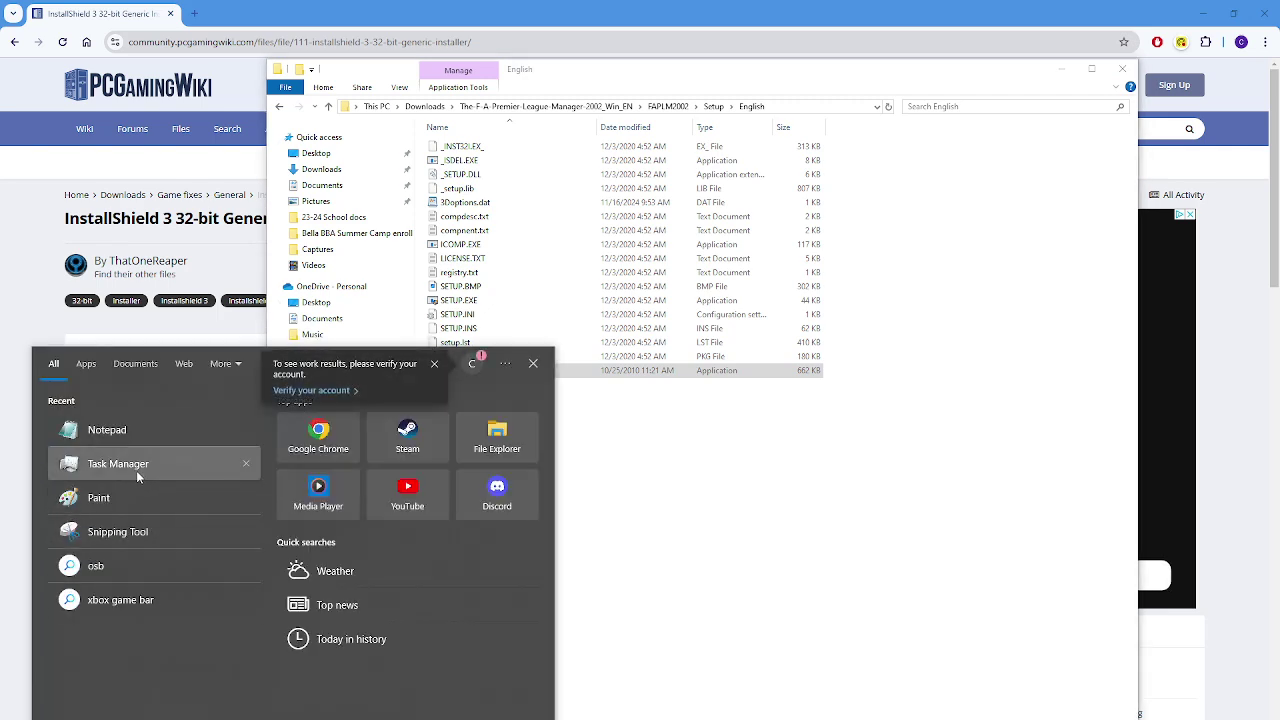
- Open Task Manager's Details tab and scroll the process list to setup32.exe
click(150, 466)
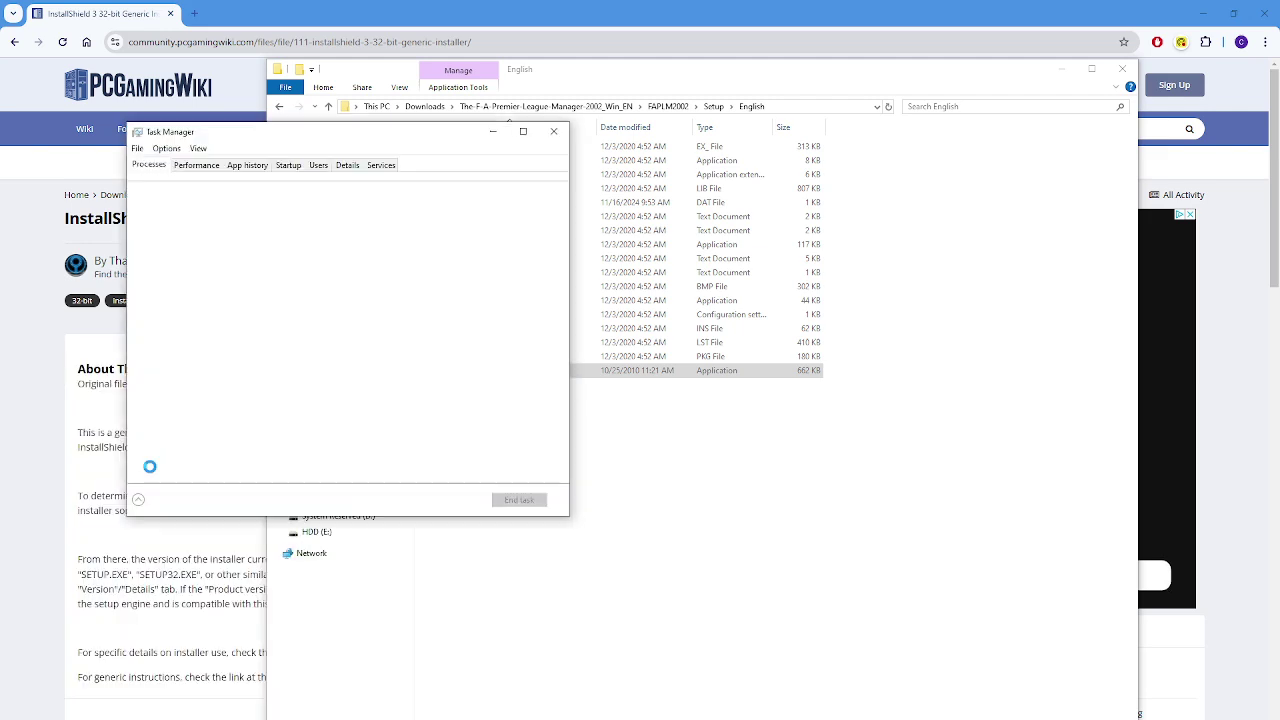
click(347, 165)
scroll(300, 280, down, 5)
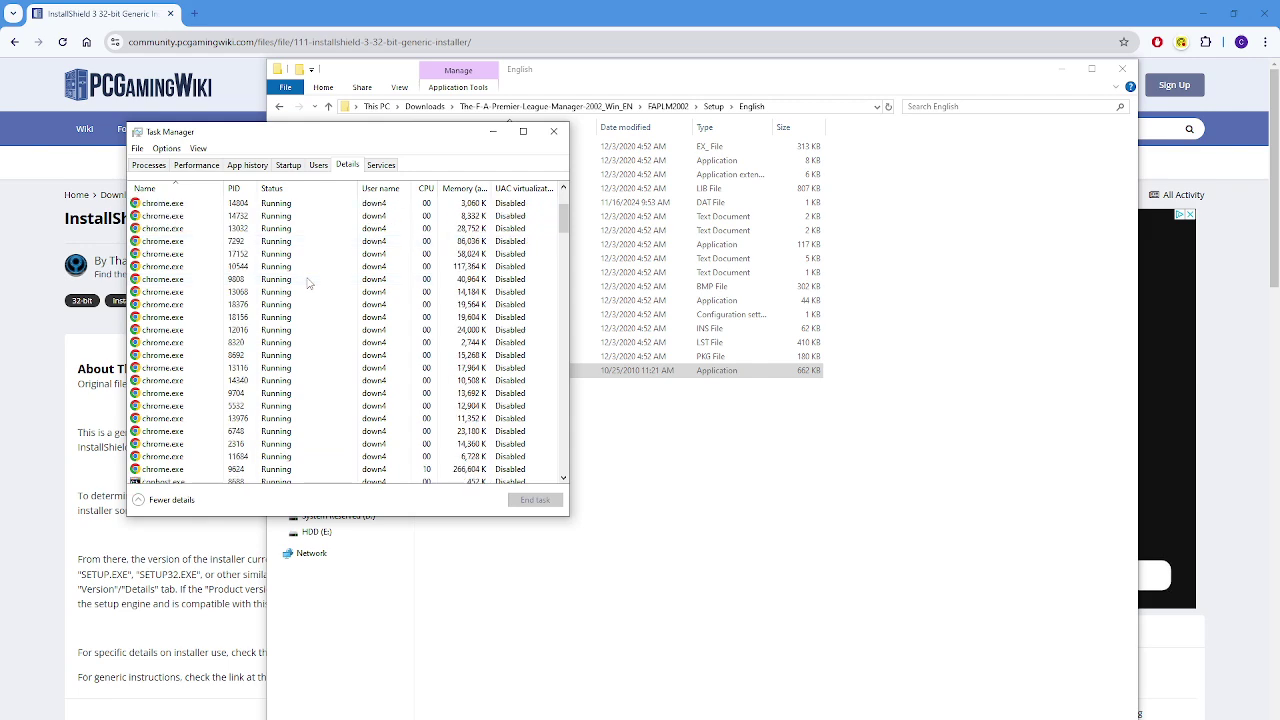
scroll(262, 327, down, 10)
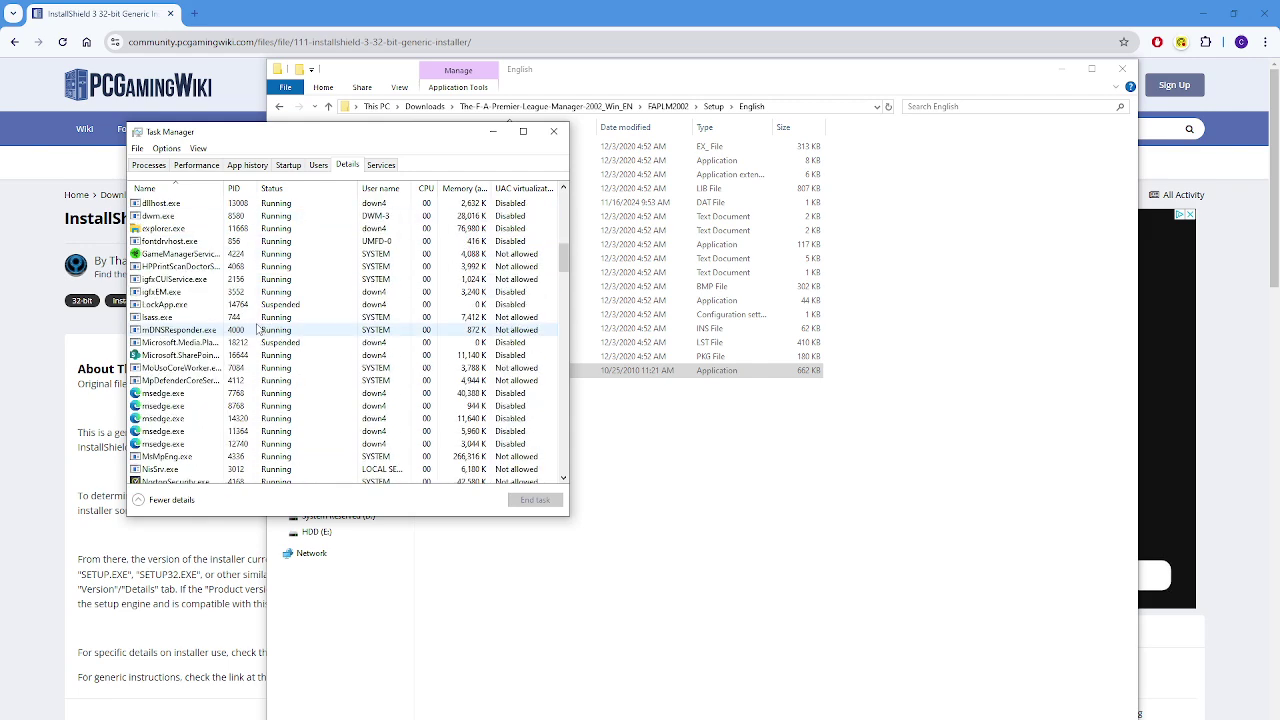
scroll(255, 330, down, 15)
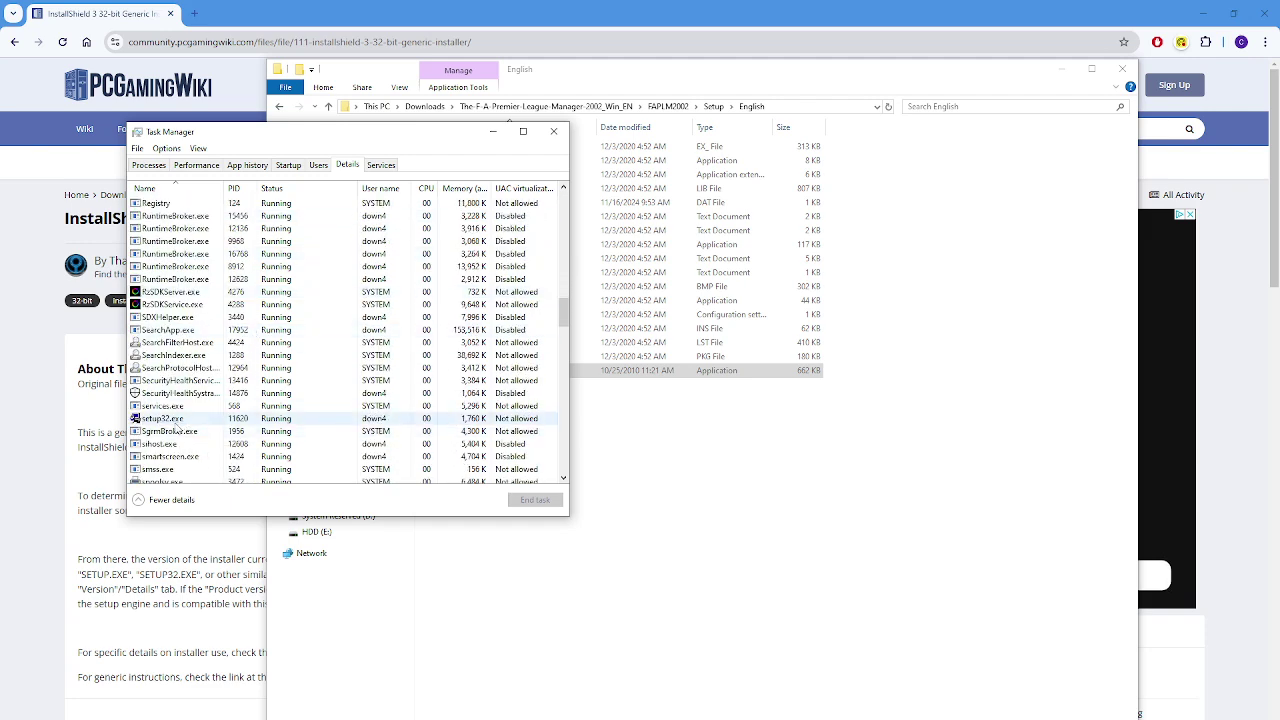
- Analyze setup32.exe's wait chain, end nvcontainer.exe, and close Task Manager
click(180, 424)
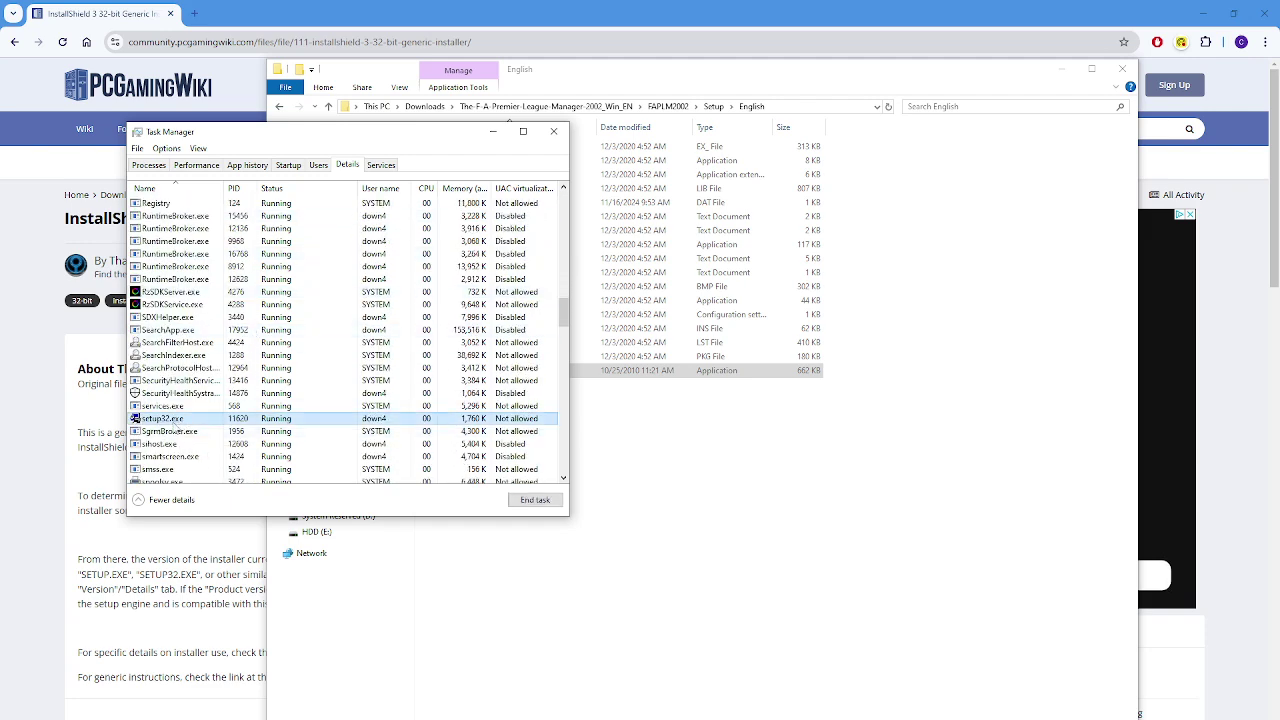
right_click(192, 424)
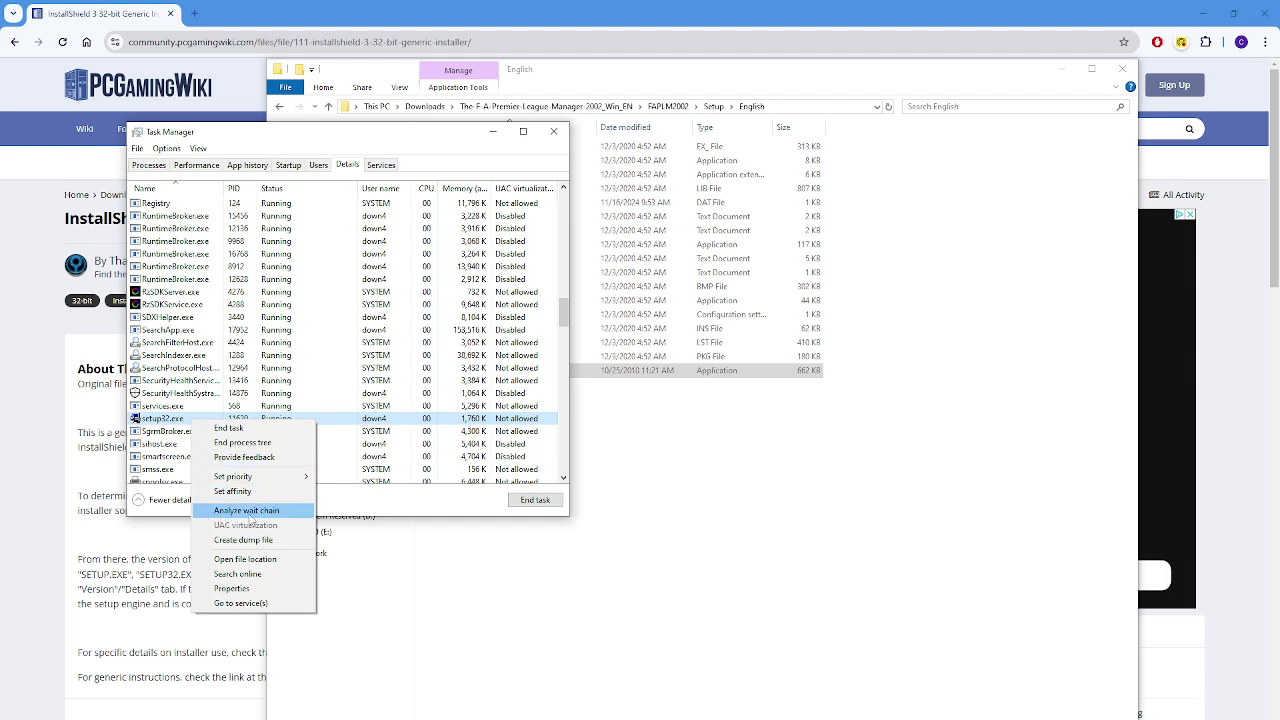
click(281, 517)
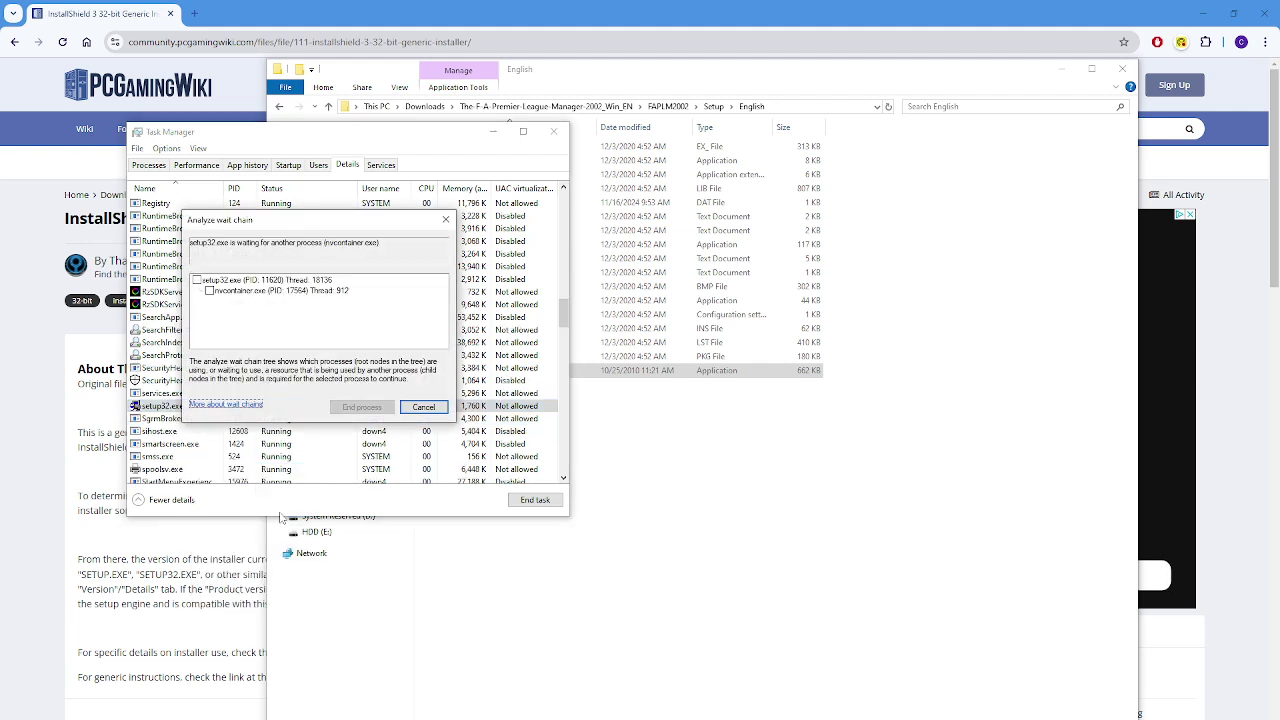
click(210, 292)
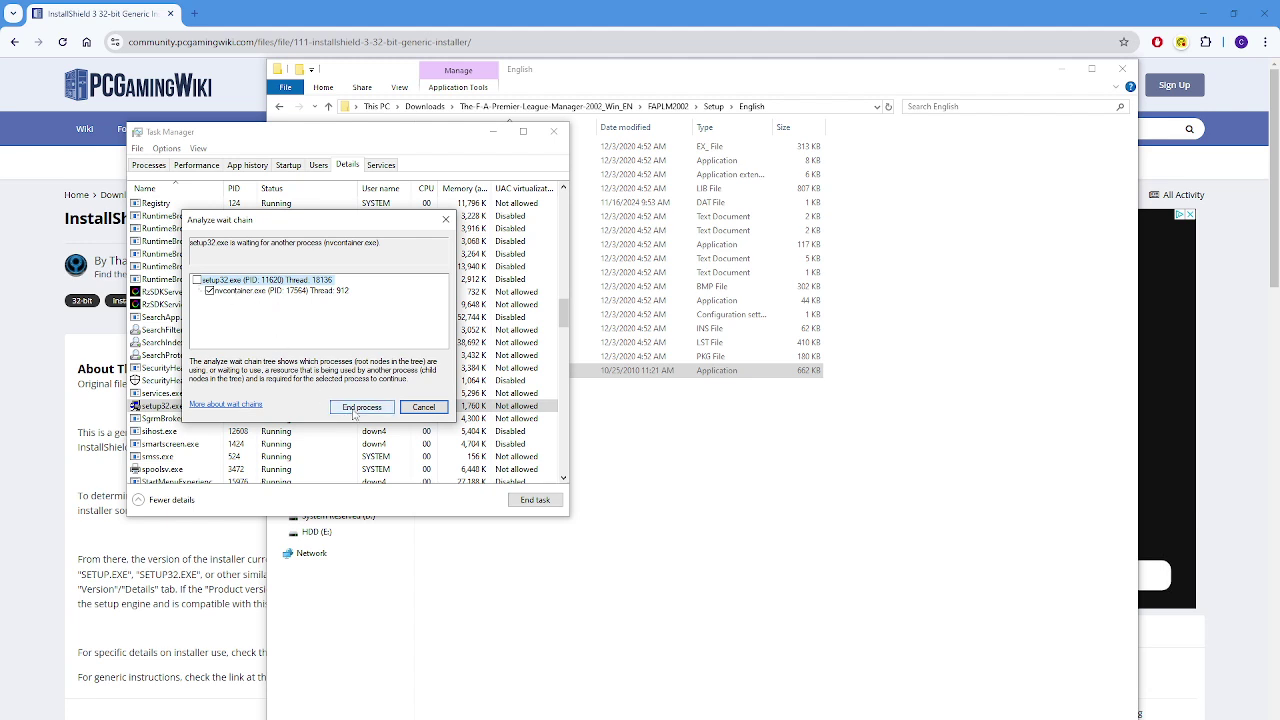
click(360, 408)
click(655, 420)
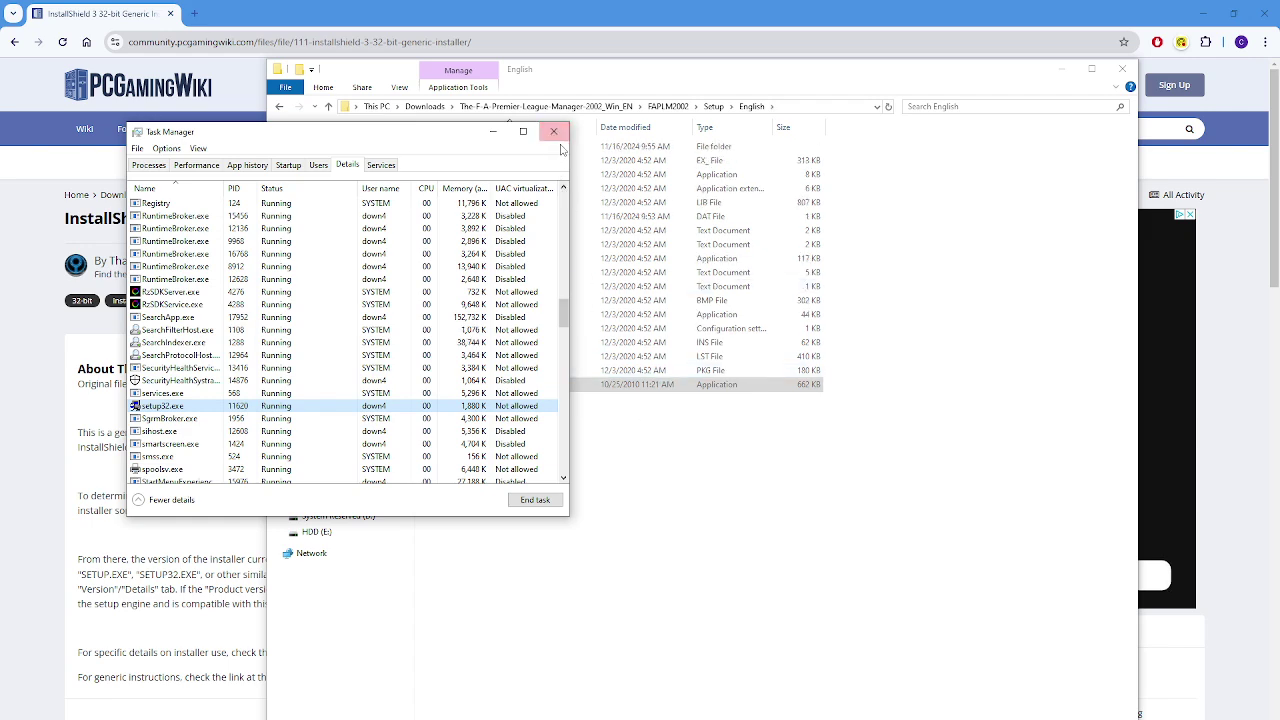
click(553, 131)
click(481, 388)
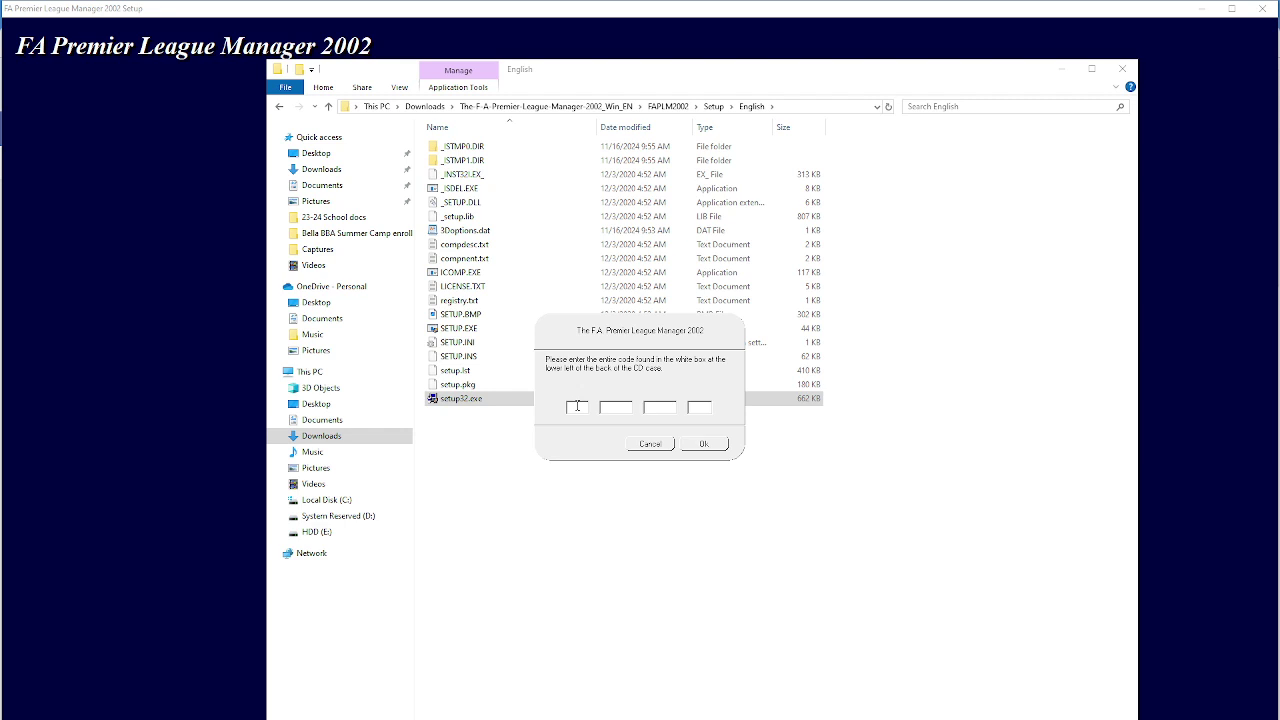
- Enter the CD case key in the setup dialog, accept it, and reveal the installer window
click(713, 447)
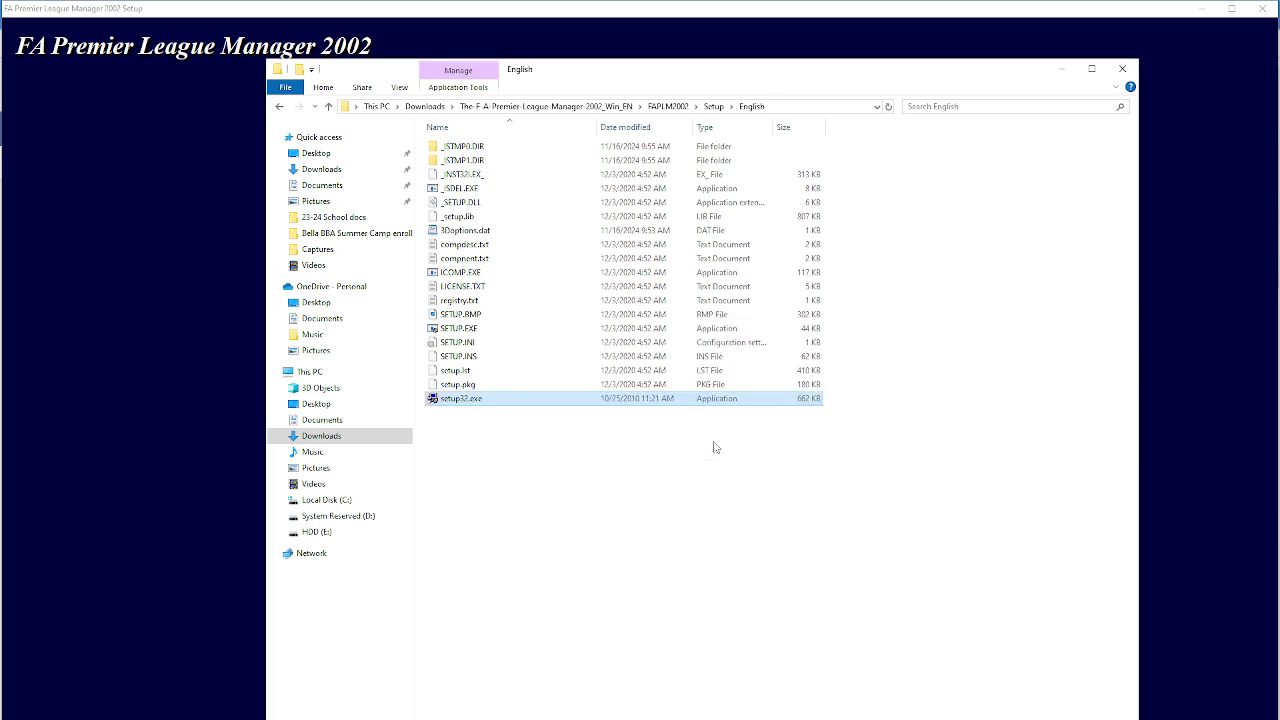
click(1061, 70)
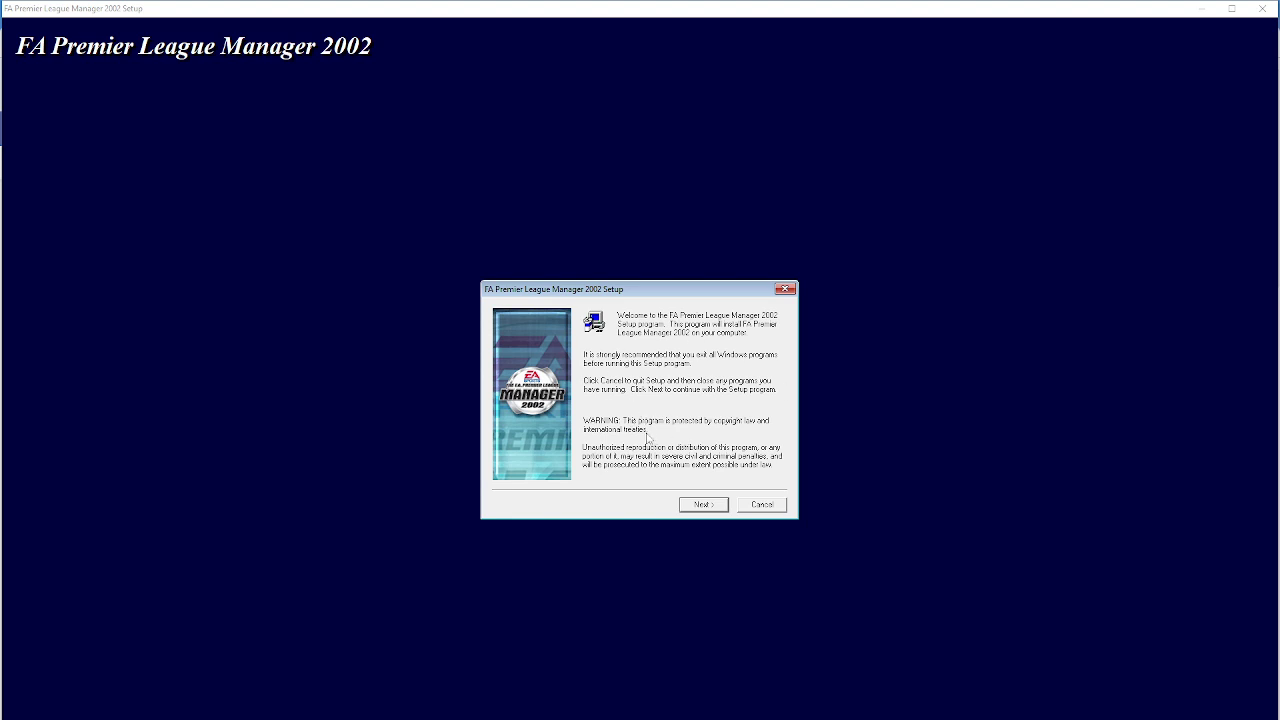
- Pass the welcome page, enter the CD key, and open the Setup Type destination chooser
click(700, 505)
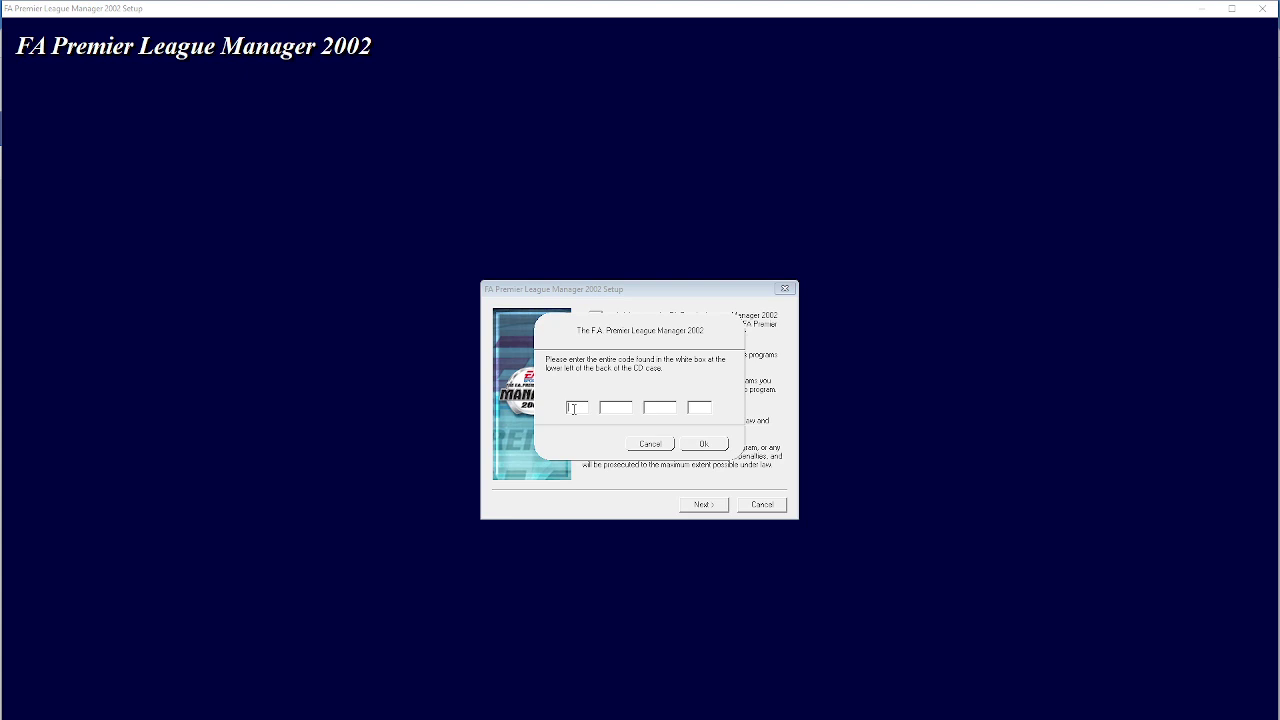
click(705, 444)
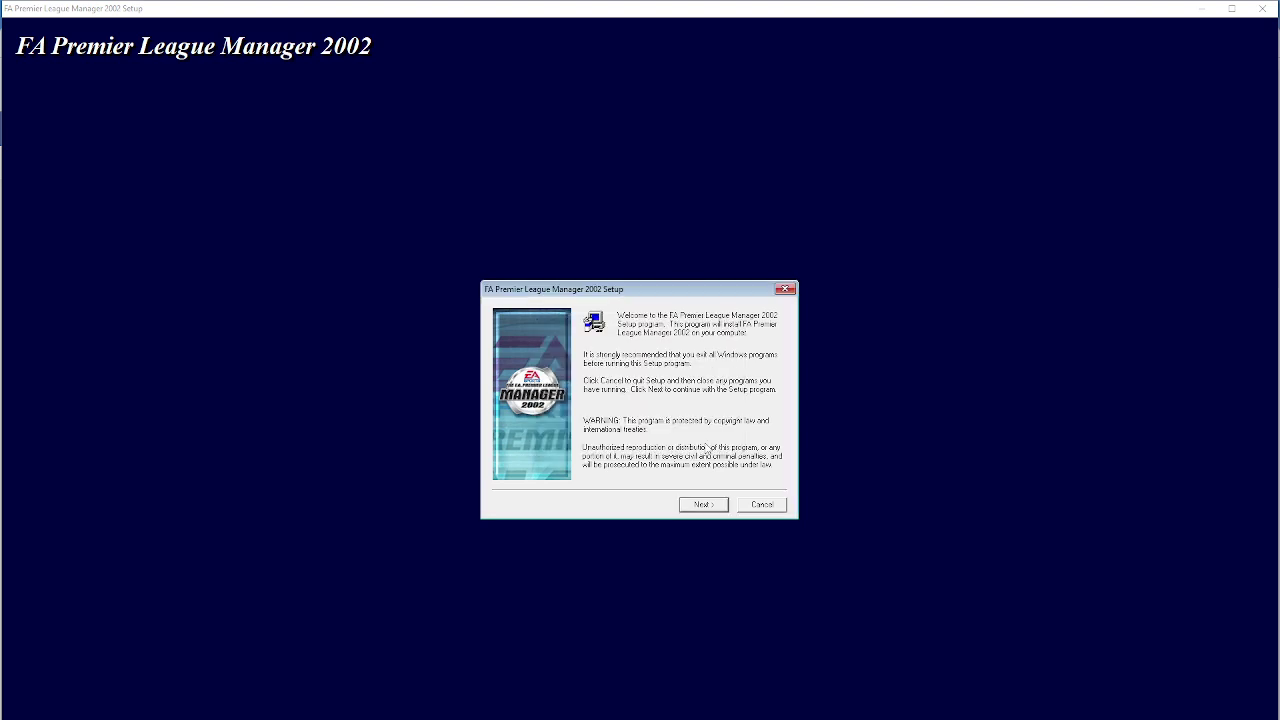
click(705, 504)
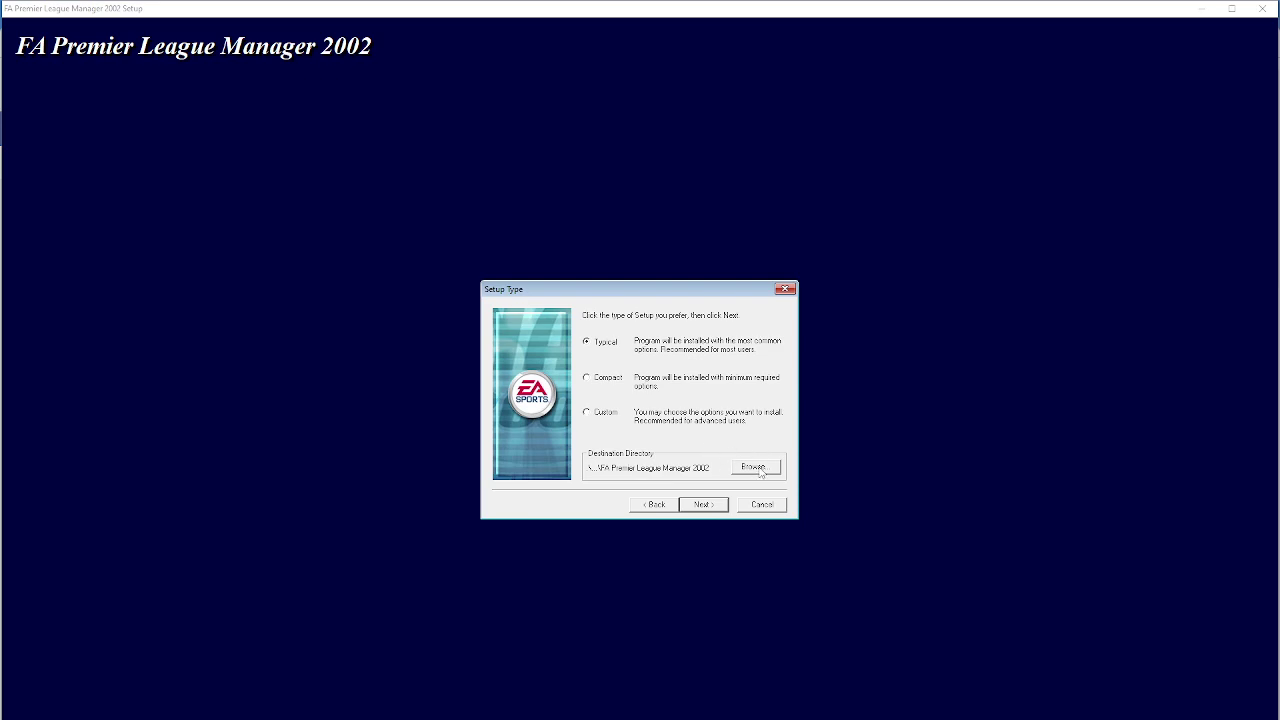
click(757, 468)
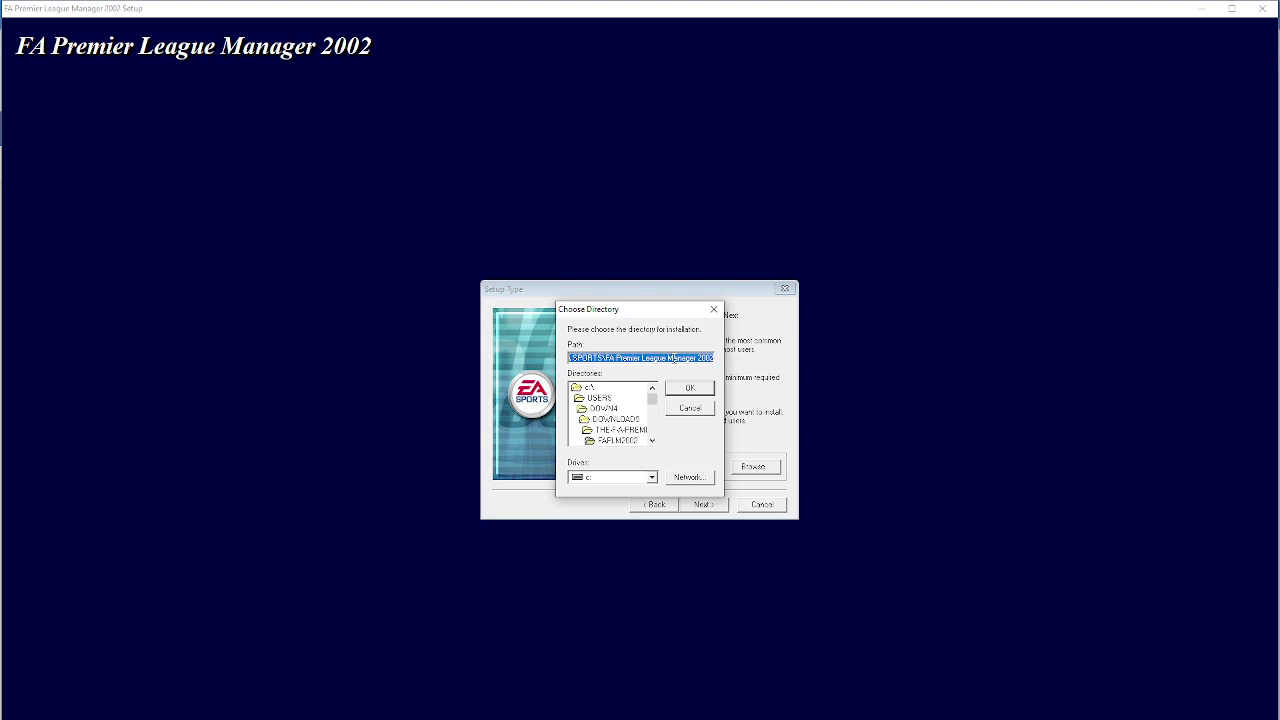
- Change the install path's drive letter to C: in Choose Directory
click(674, 358)
drag(674, 358, 555, 364)
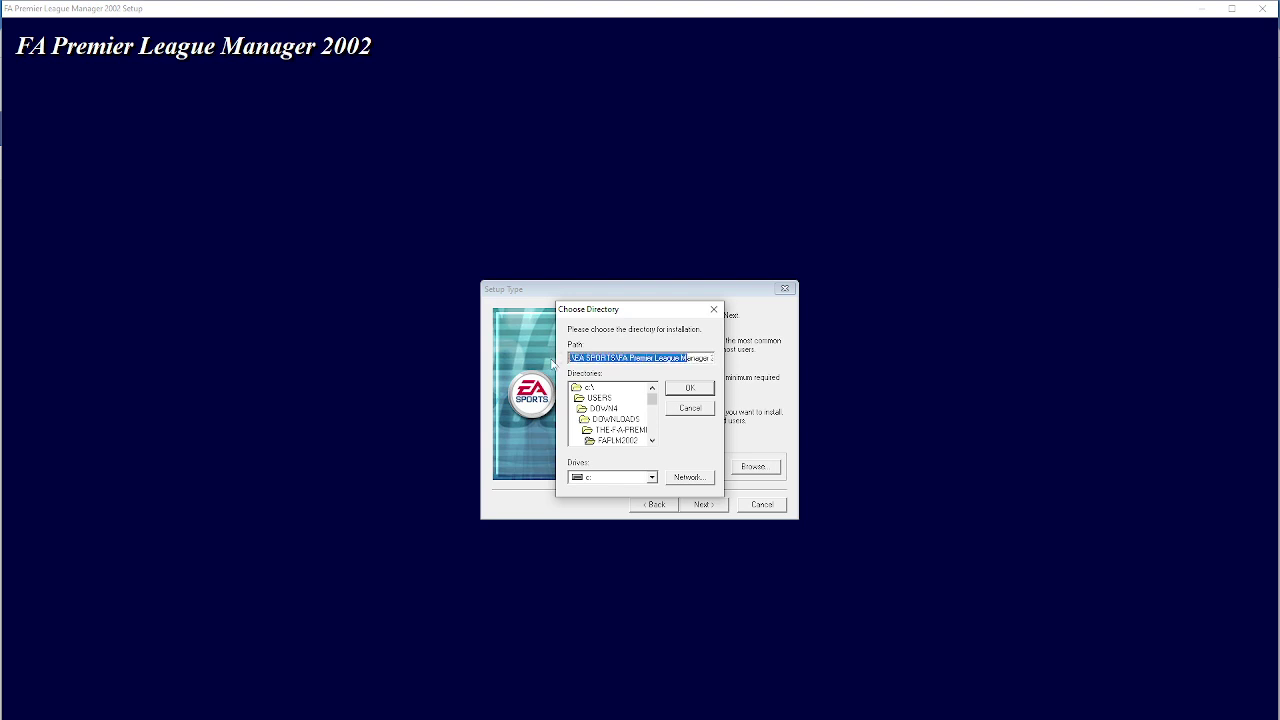
click(573, 360)
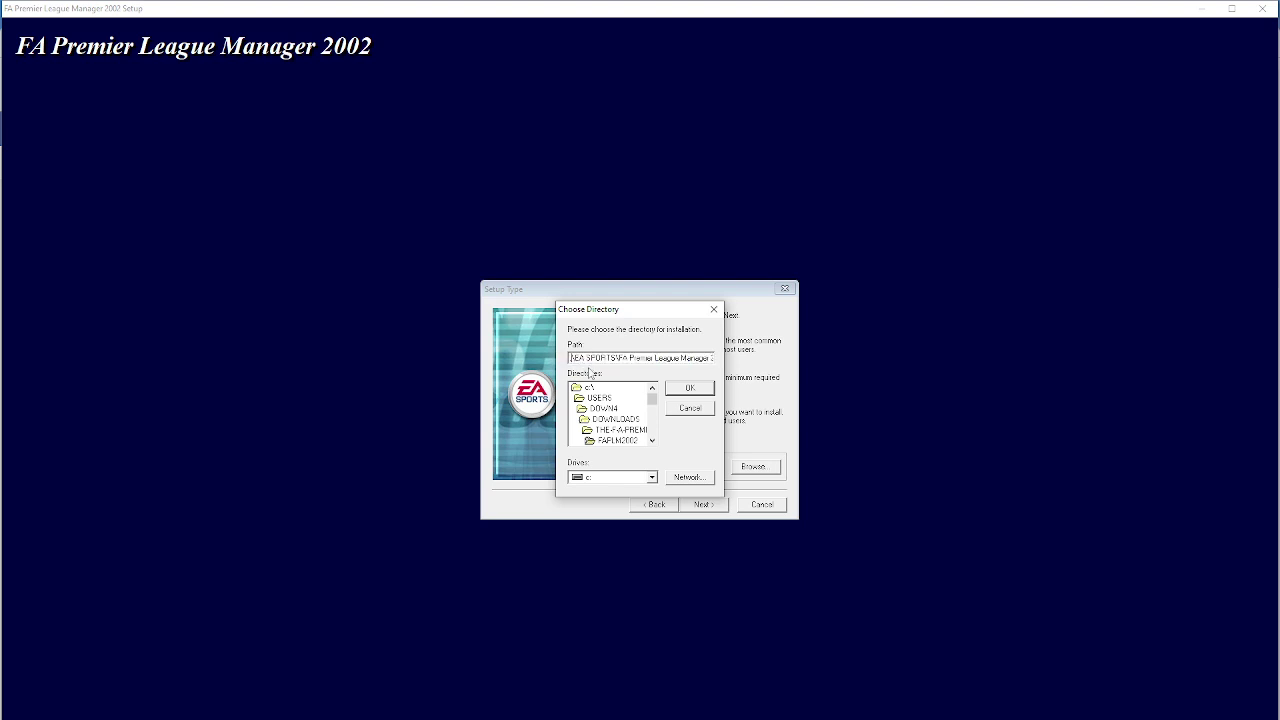
key(BackSpace)
text(C:)
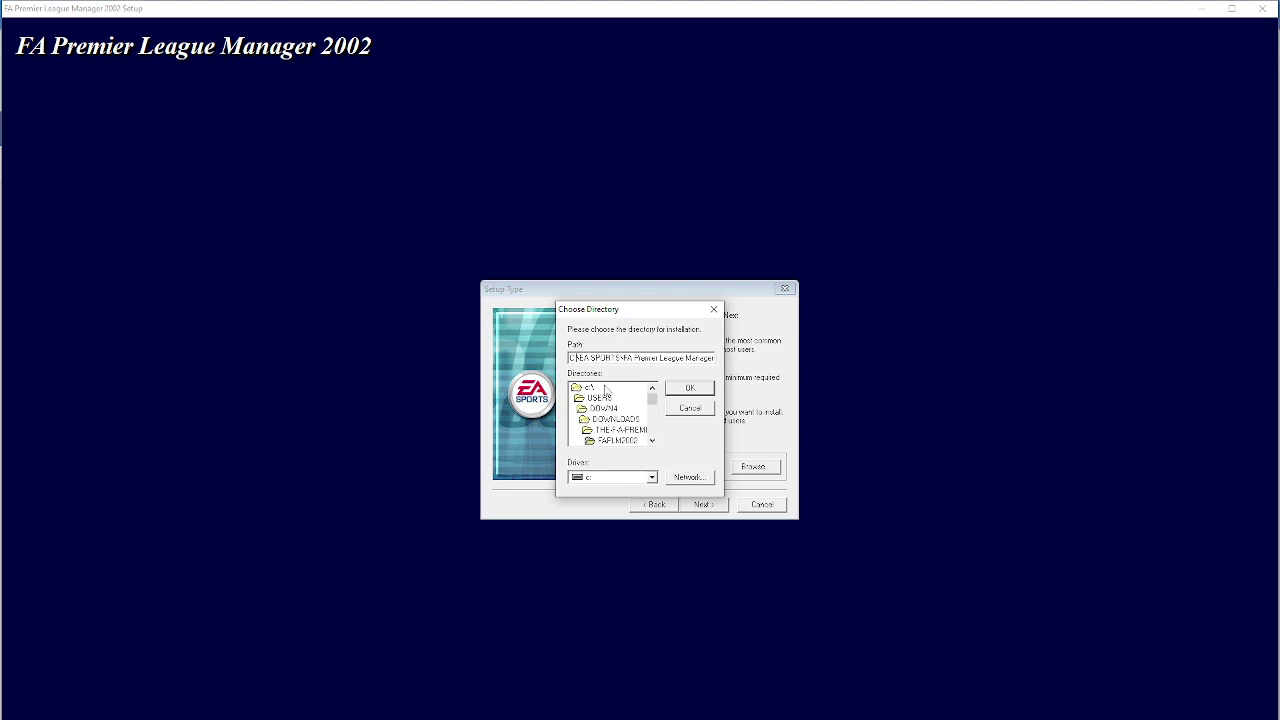
- Accept C:\EA SPORTS\FA Premier League Manager 2002 and the default program folder to start installing
click(700, 390)
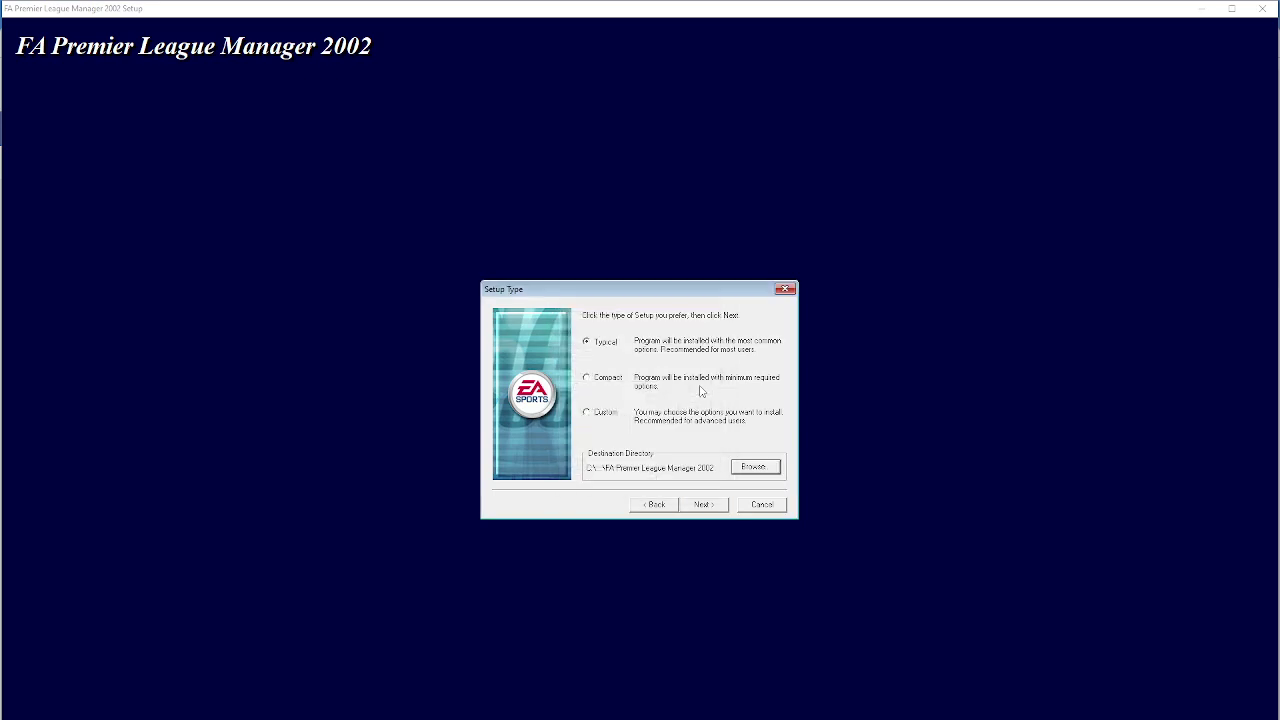
click(705, 505)
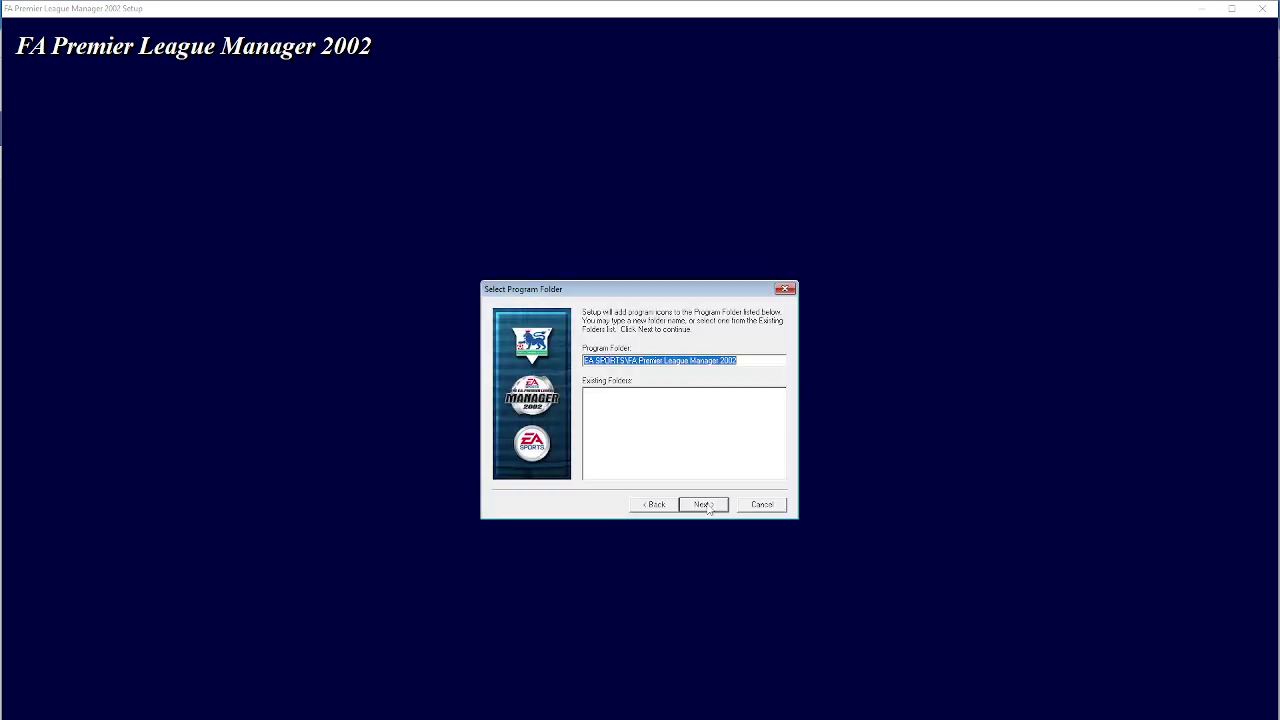
click(705, 505)
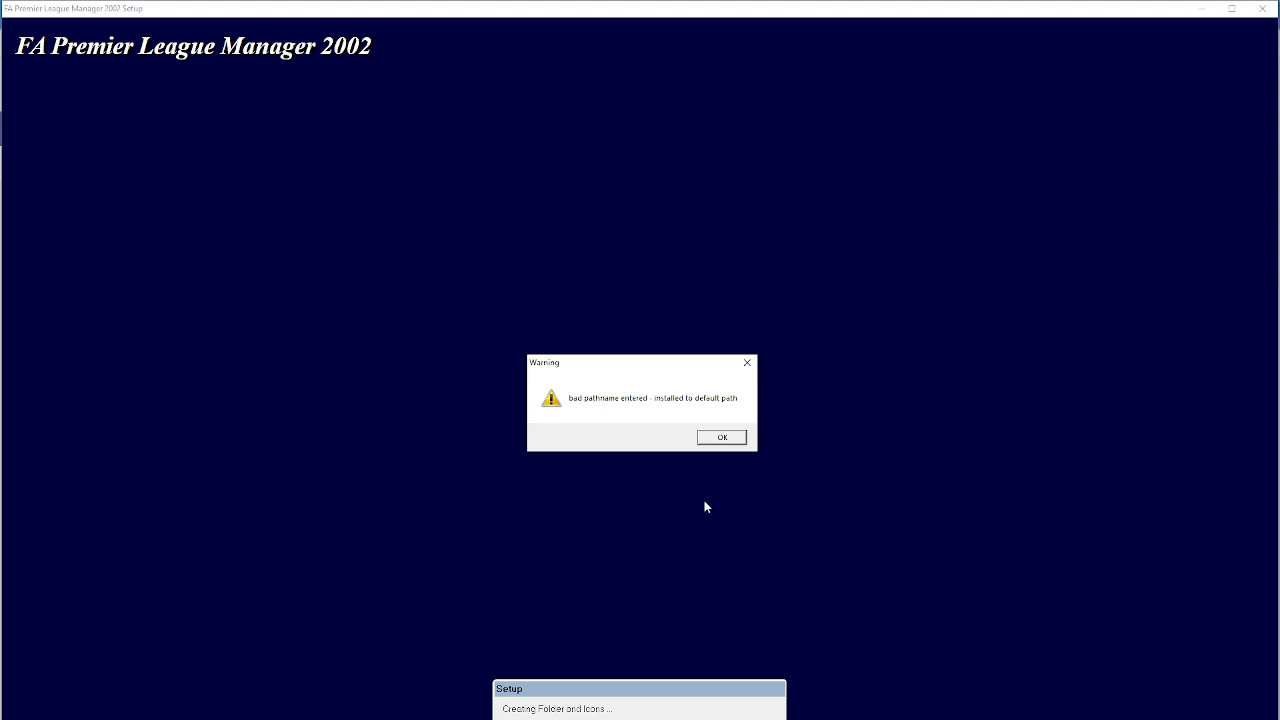
- After file copying finishes, dismiss the 'bad pathname entered' warning
click(740, 439)
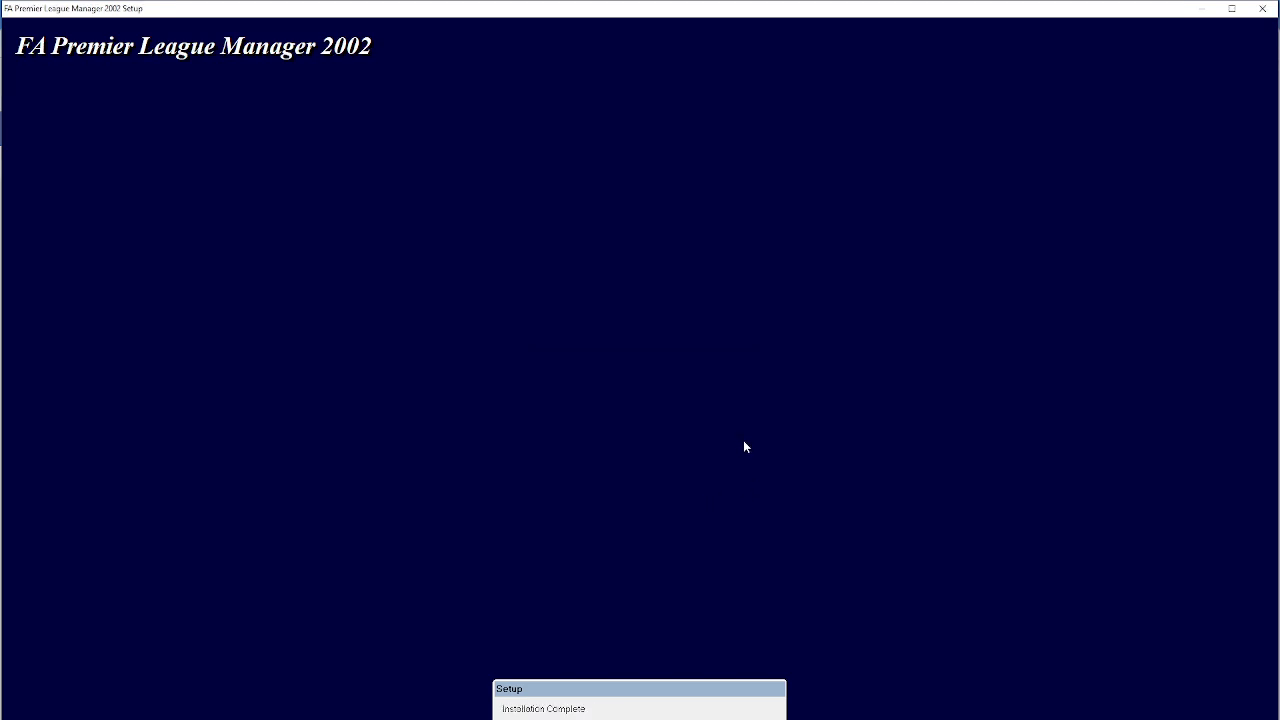
- Answer the shortcut prompt, accept 3D Setup and DirectX notices, and choose Register Later
click(743, 439)
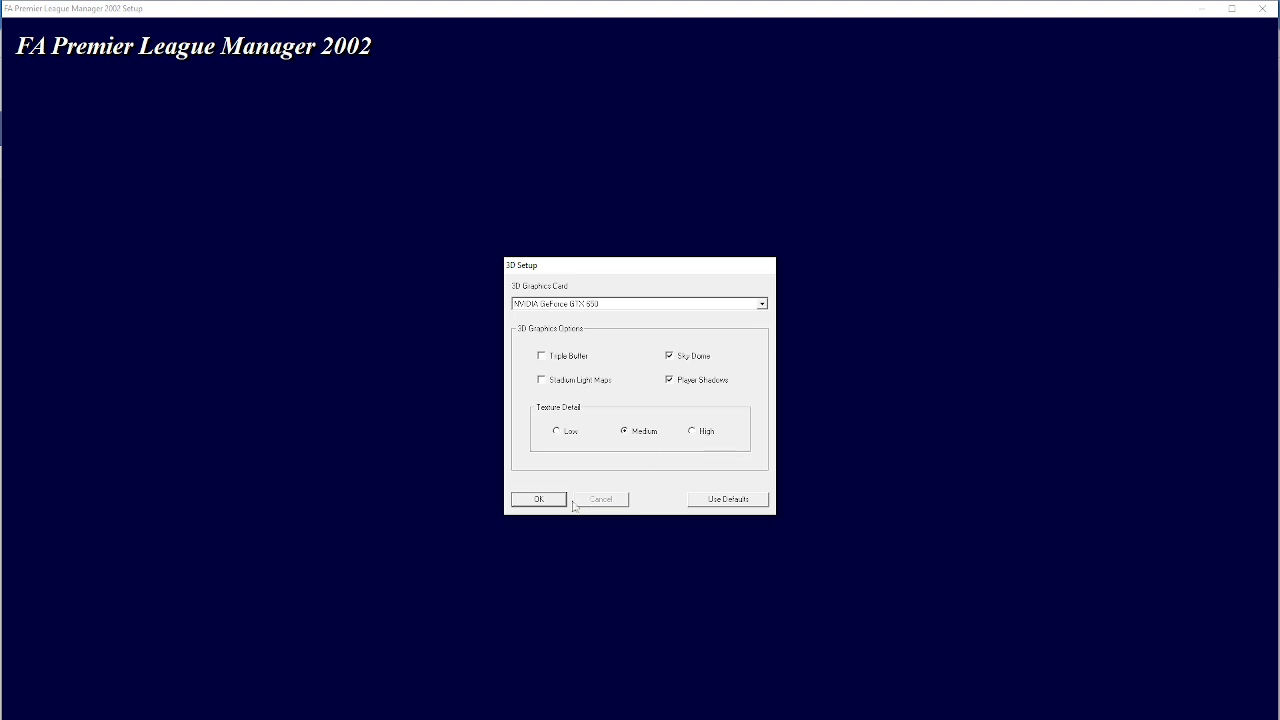
click(557, 499)
click(741, 449)
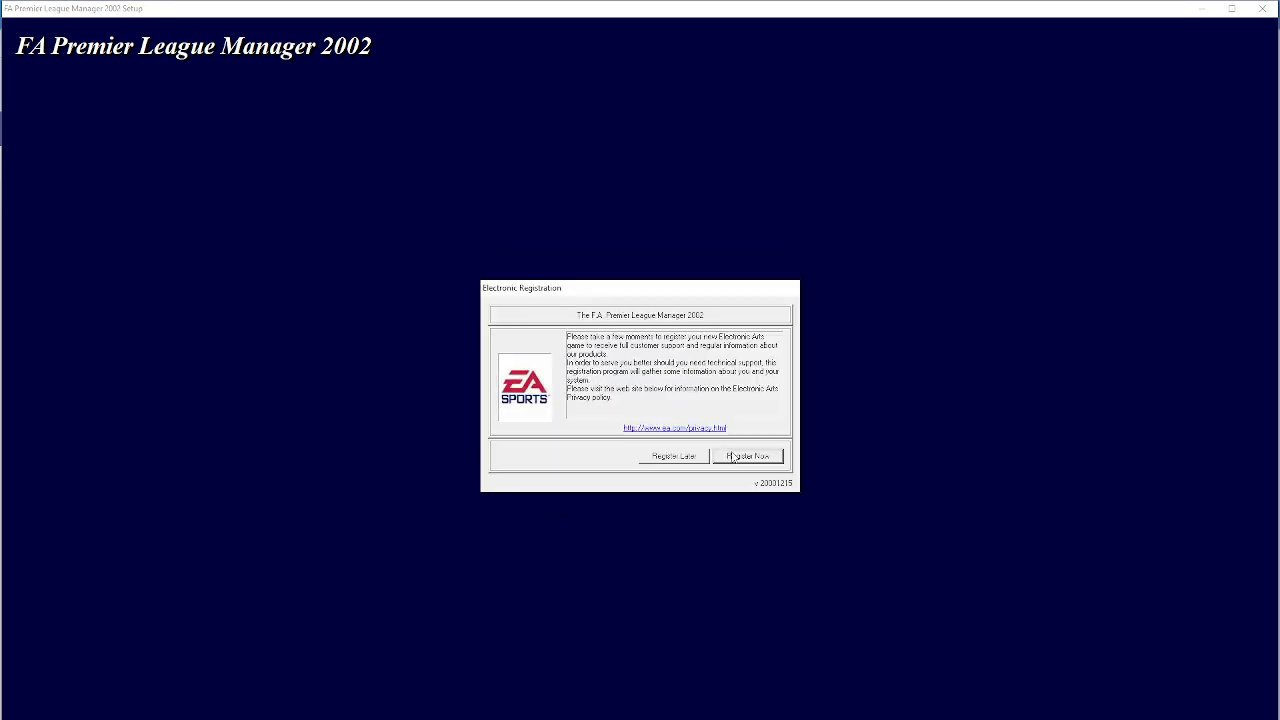
click(660, 456)
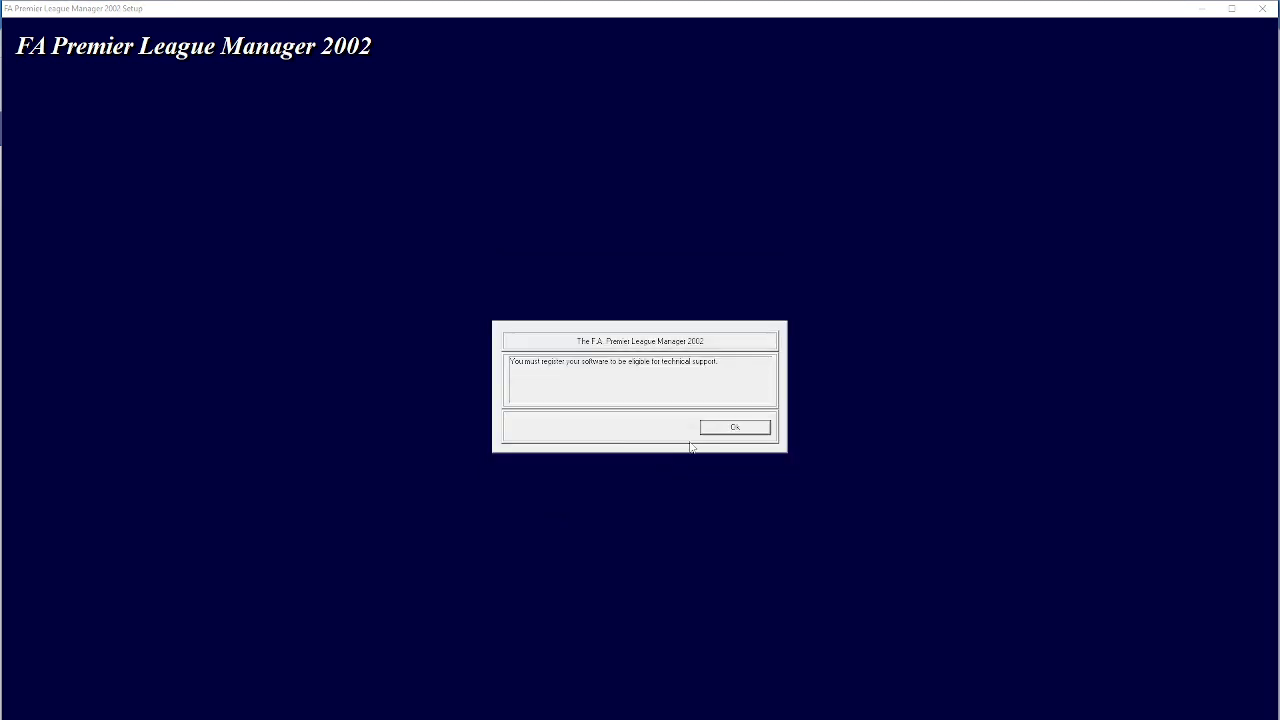
click(719, 431)
click(729, 441)
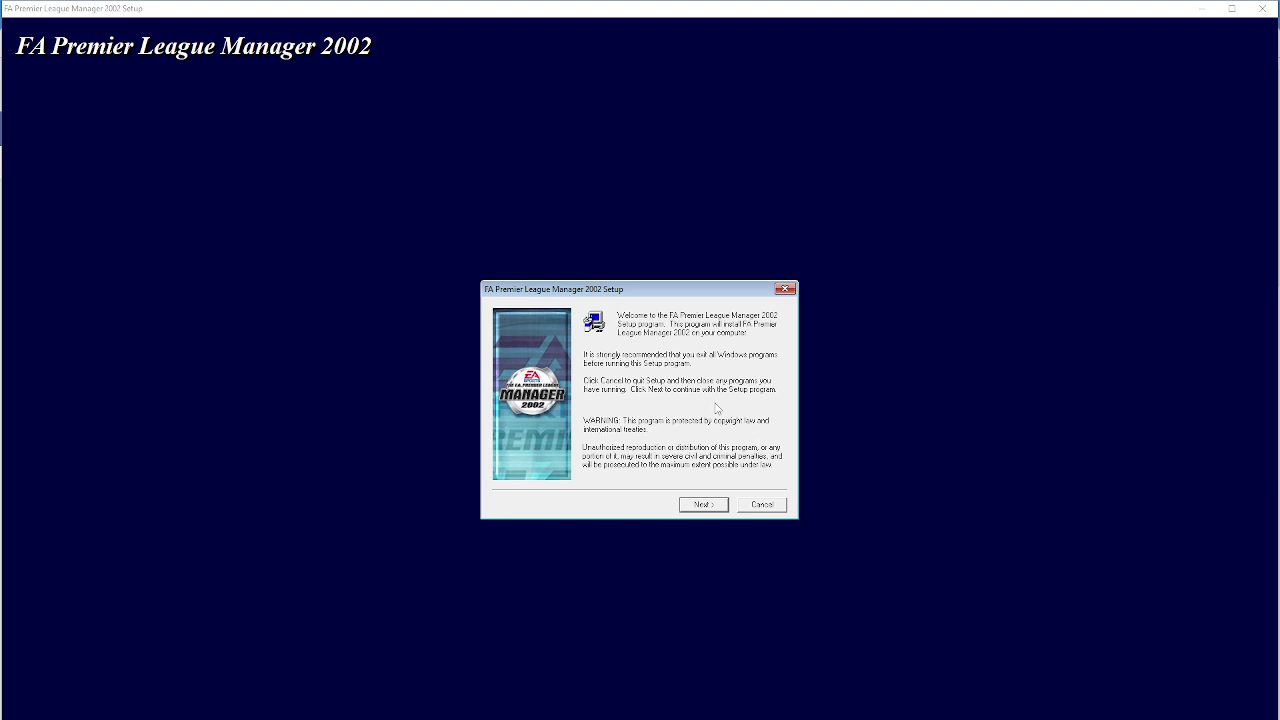
- Cancel and exit the reopened setup wizard, then minimize the PCGamingWiki browser
click(765, 507)
click(764, 508)
click(712, 455)
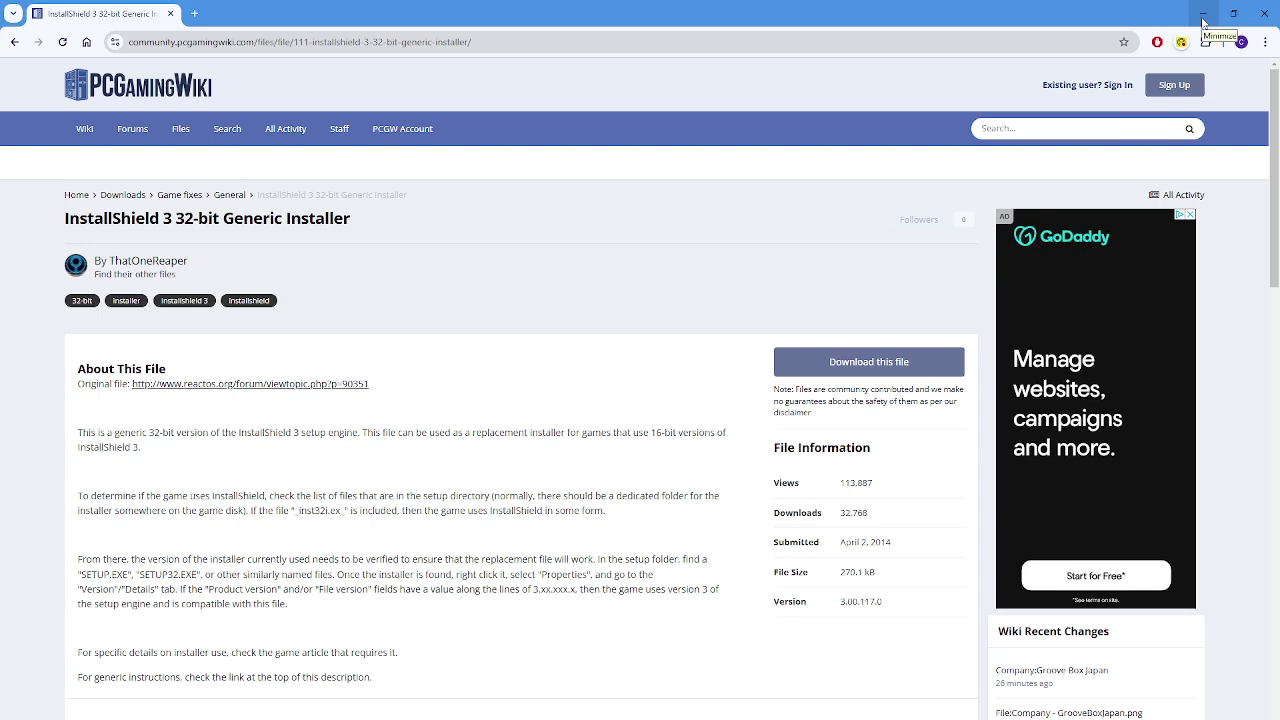
click(1203, 22)
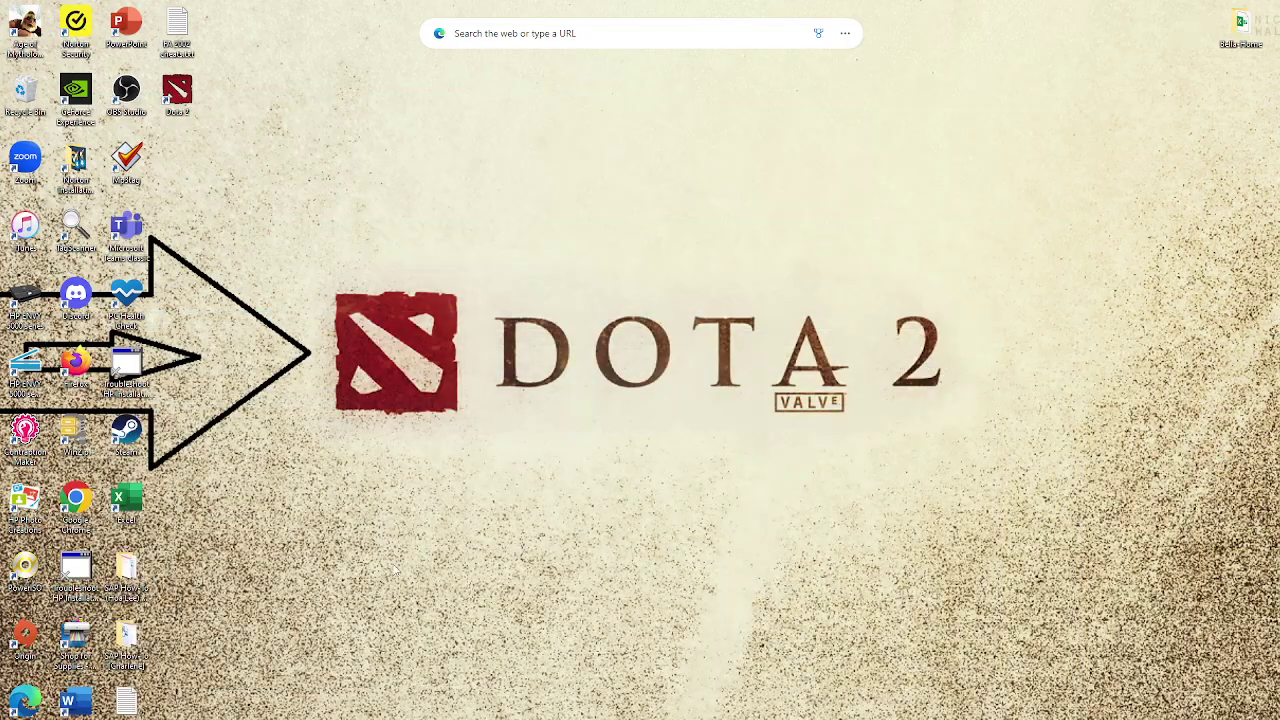
- Extract NoCD_Win_EN.zip in Downloads and select FootballManager.EXE in the extracted folder
click(418, 716)
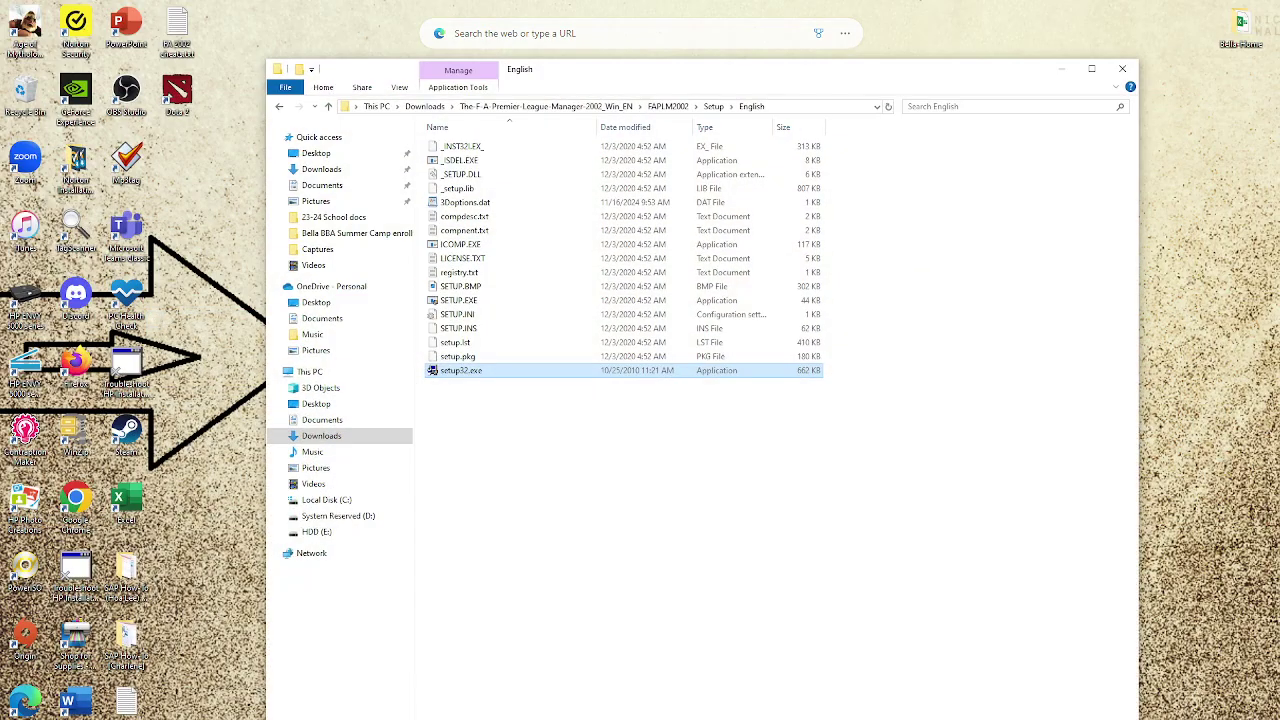
click(330, 170)
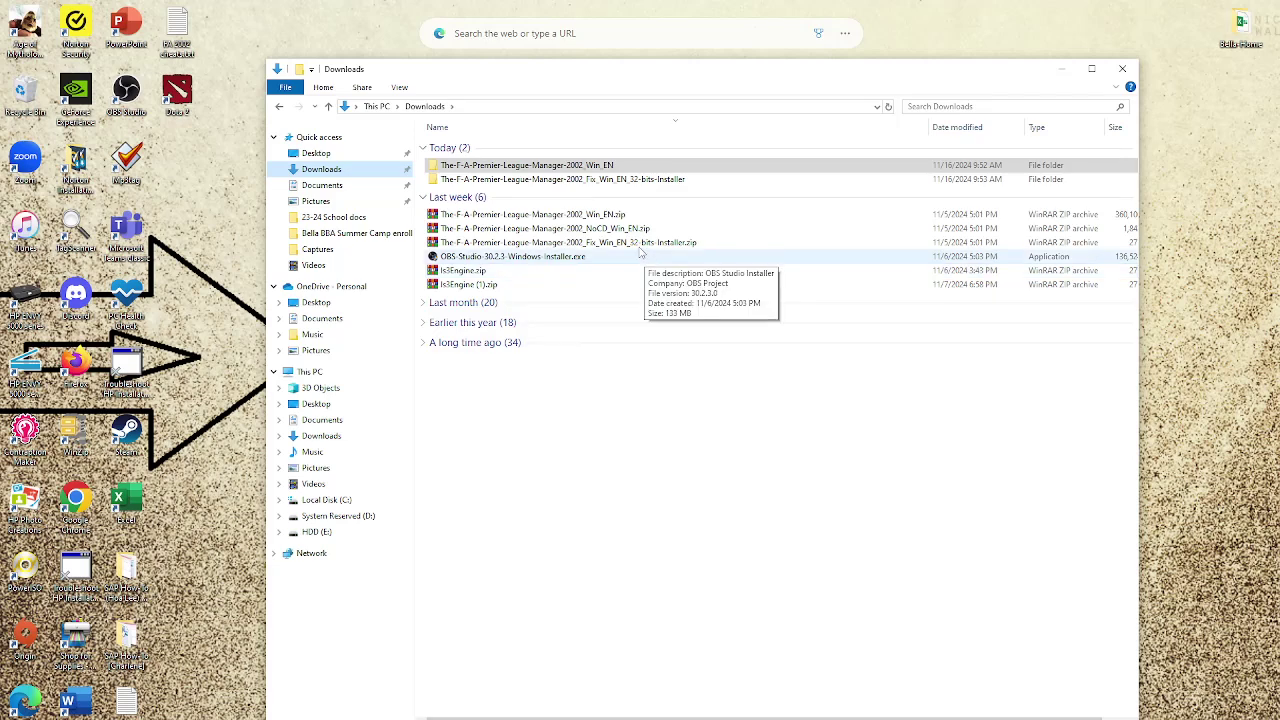
click(622, 230)
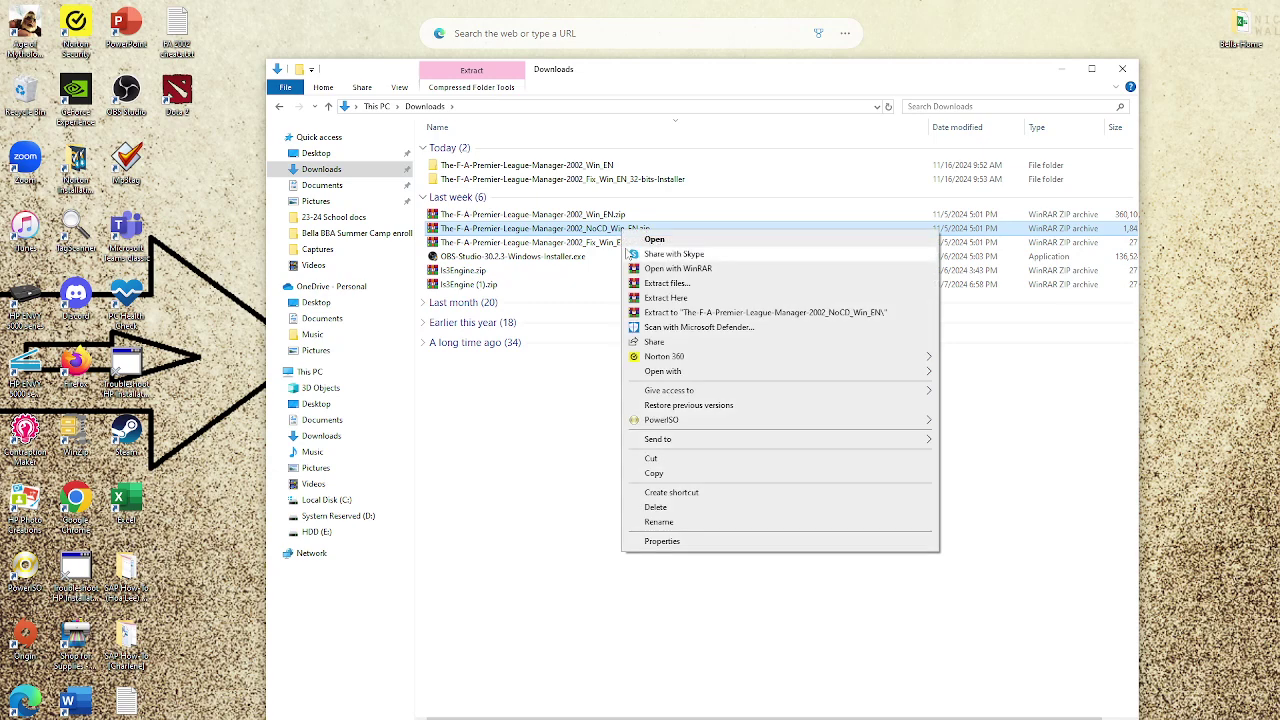
click(676, 287)
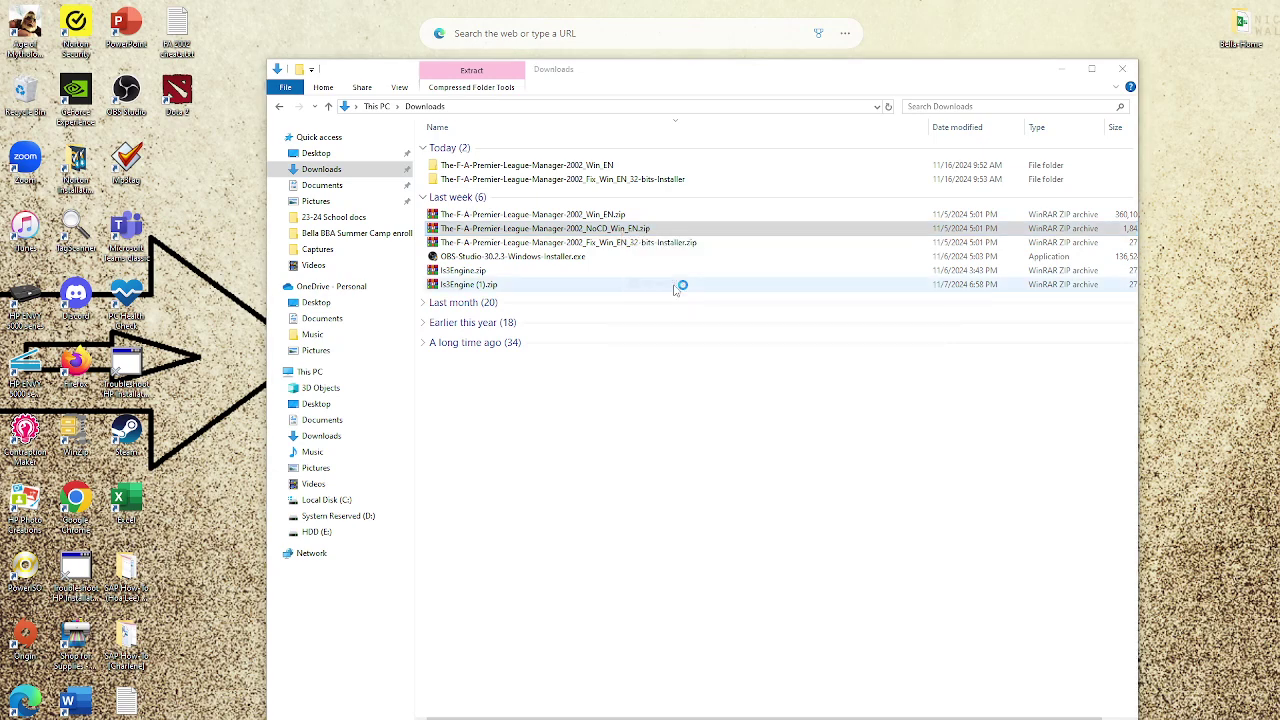
click(676, 550)
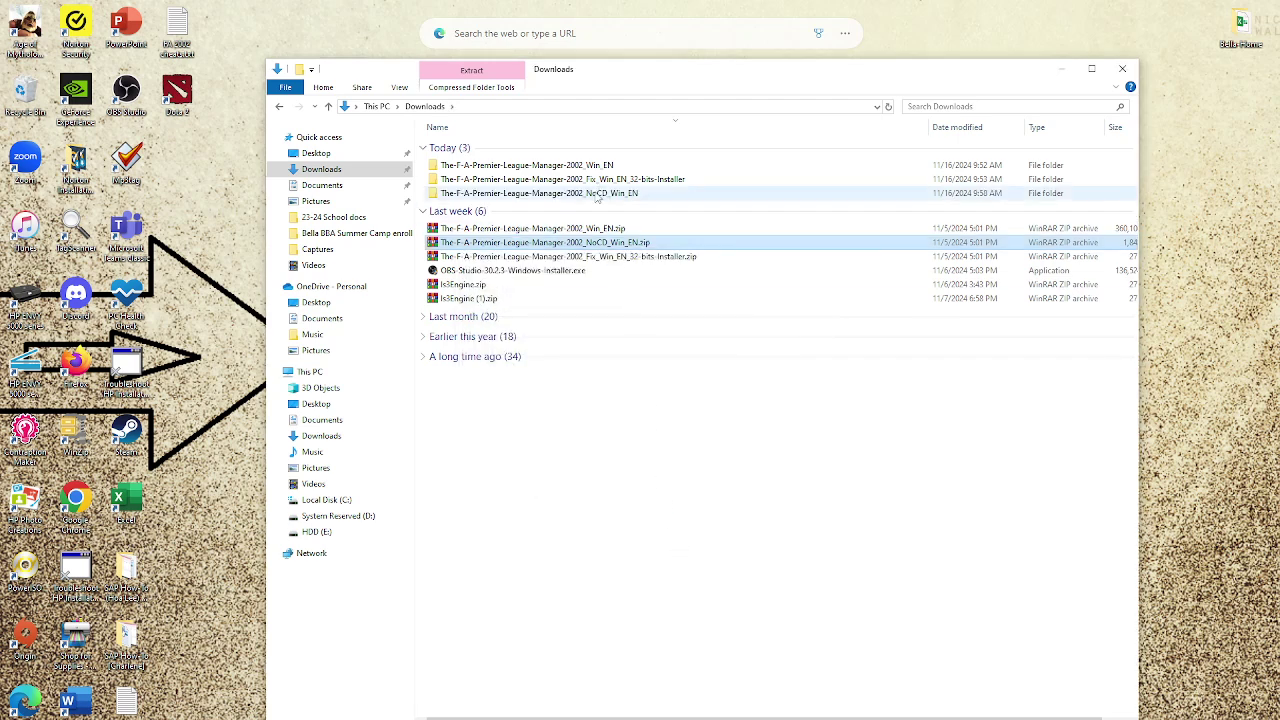
double_click(595, 194)
click(498, 150)
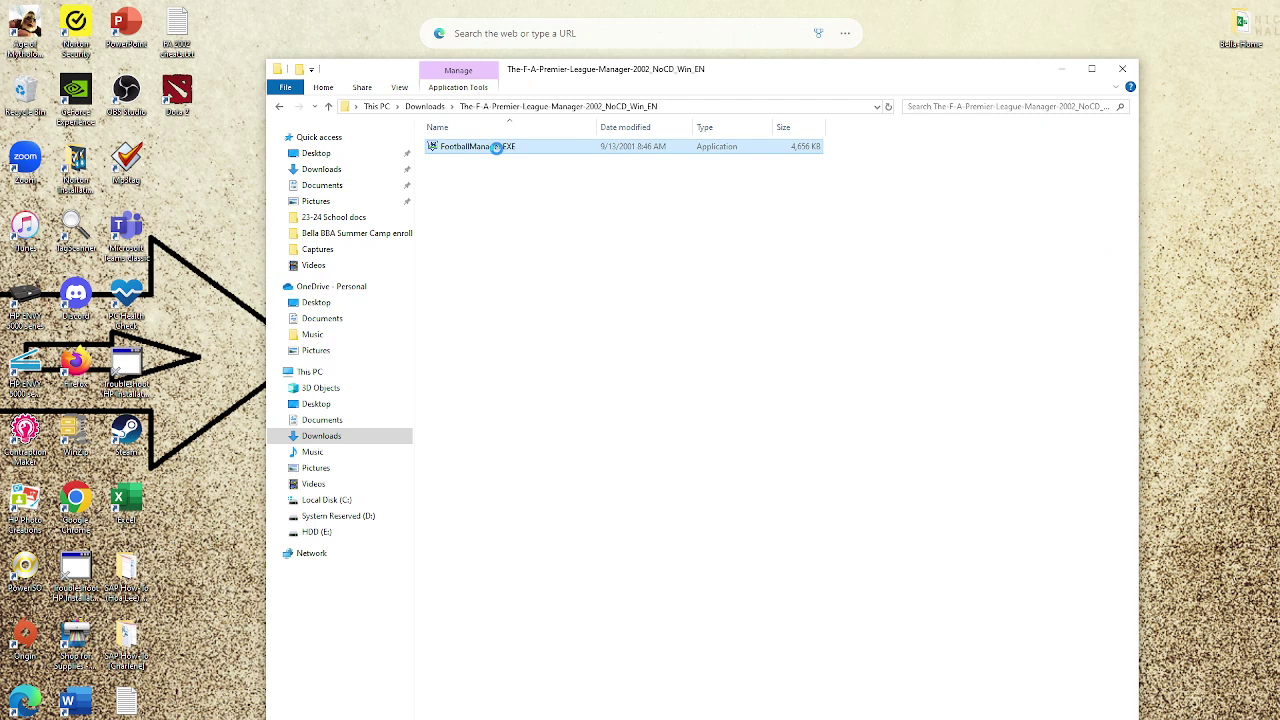
- Cut the no-CD FootballManager.EXE and navigate to C:\EA SPORTS\FA Premier League Manager 2002
right_click(498, 152)
click(547, 428)
click(343, 502)
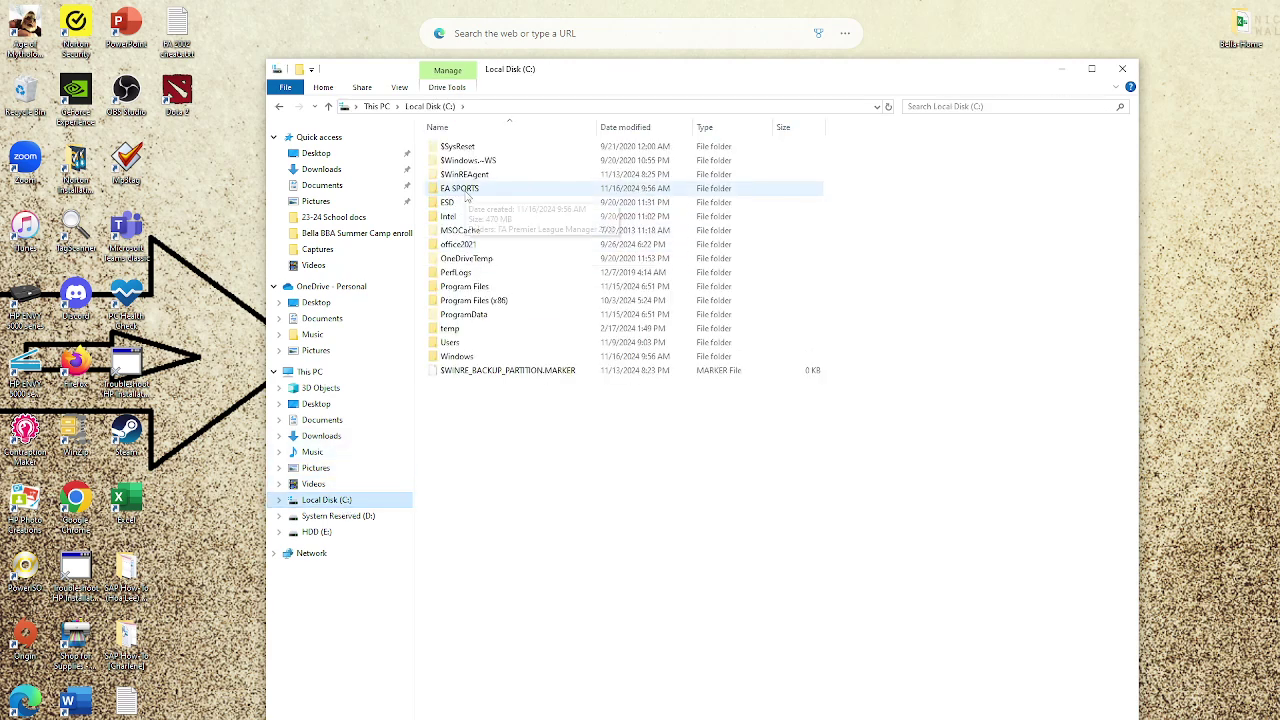
double_click(466, 194)
double_click(509, 148)
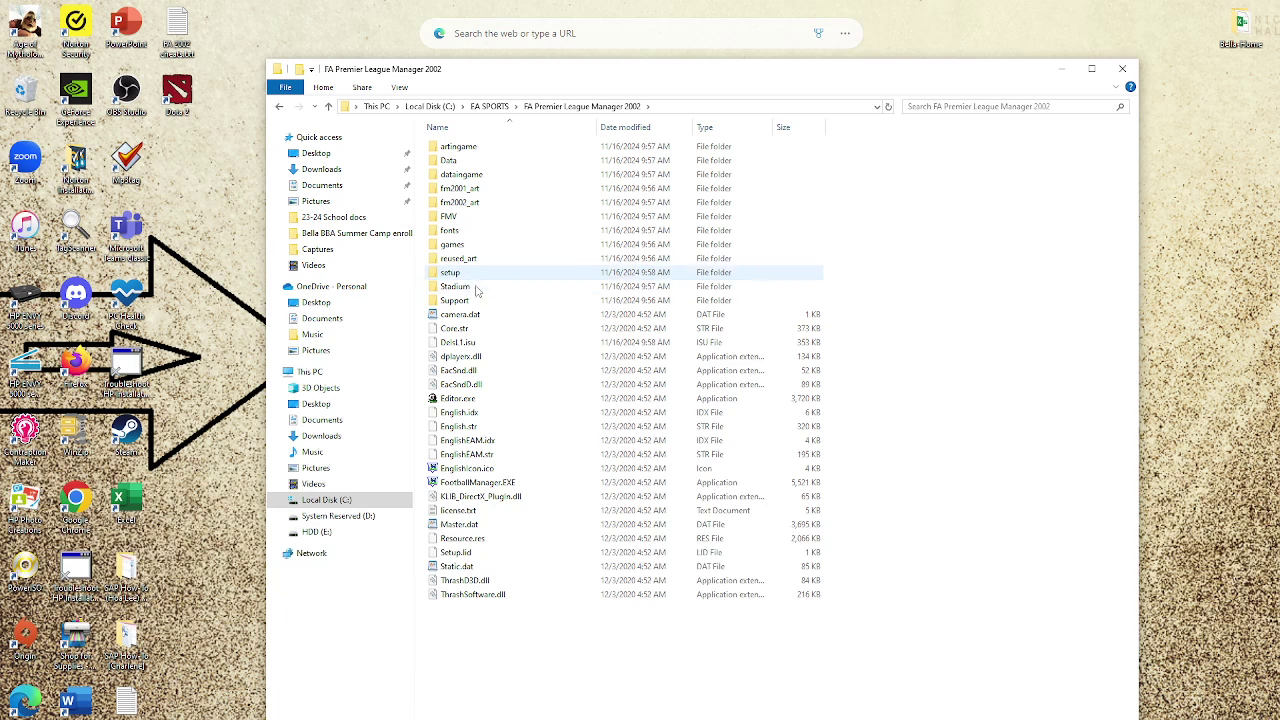
- Paste it into the game folder, replacing the existing FootballManager.EXE
right_click(581, 624)
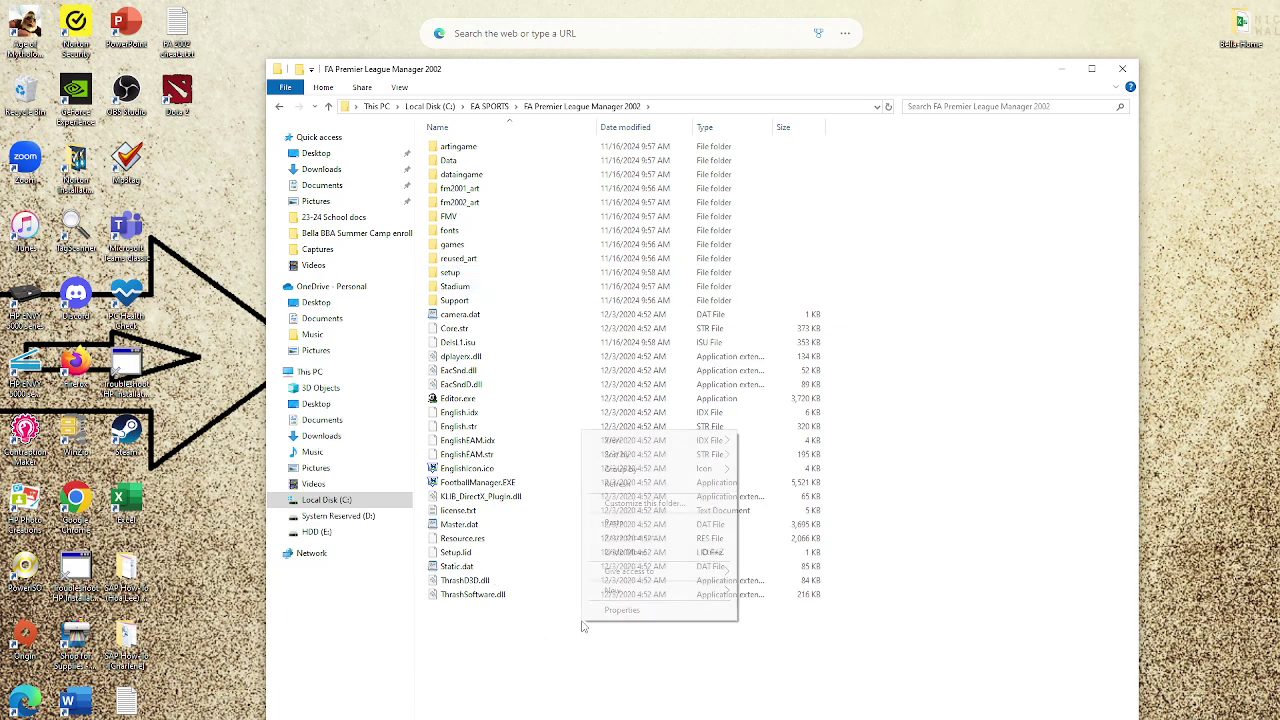
click(624, 527)
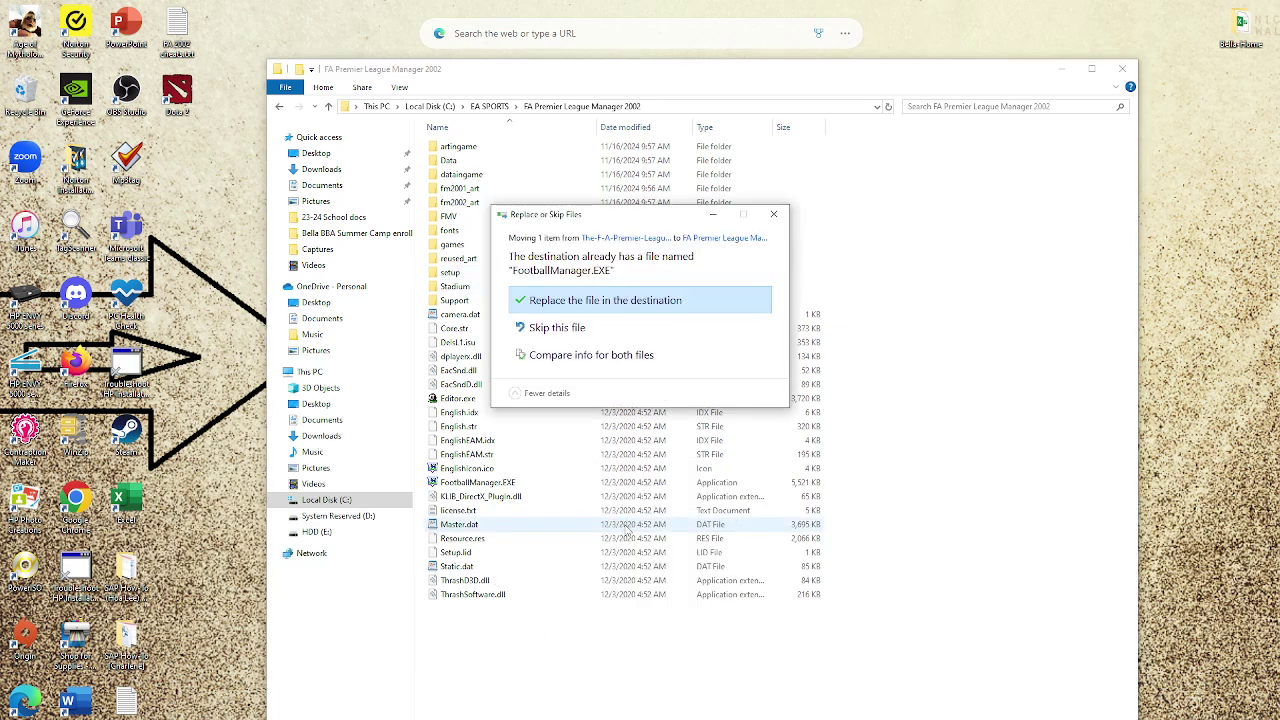
click(595, 302)
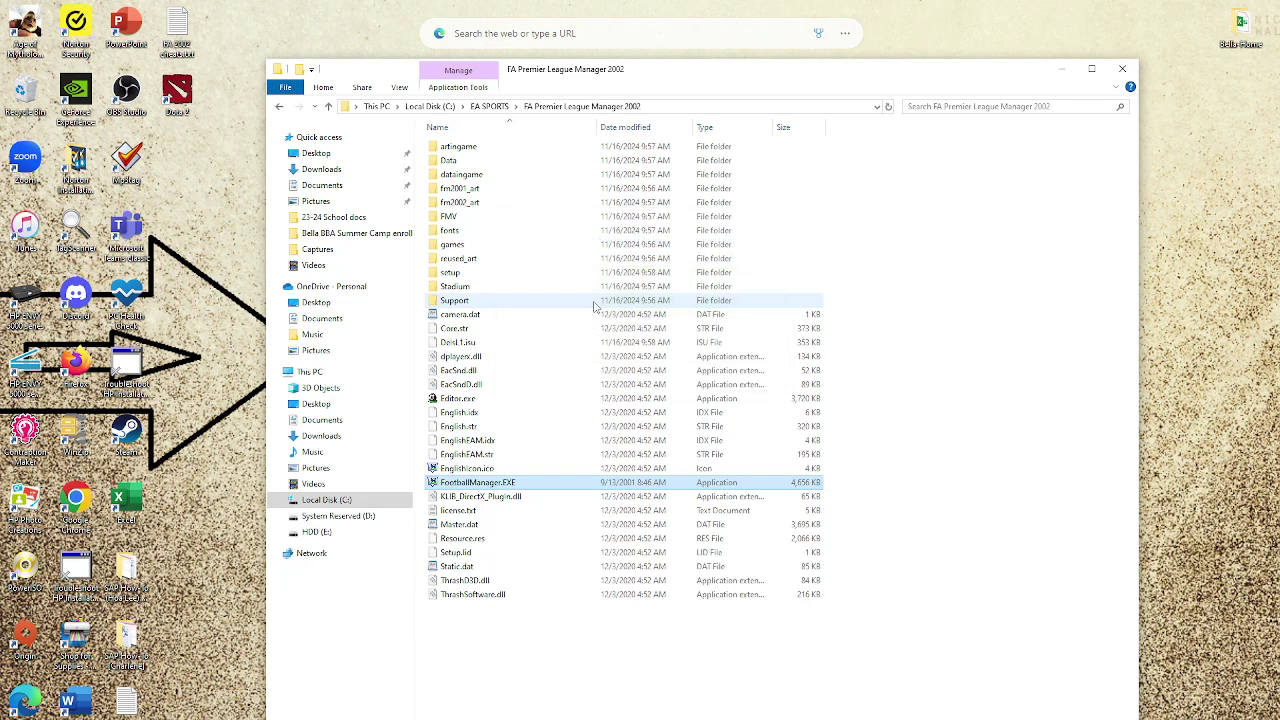
drag(681, 83, 816, 41)
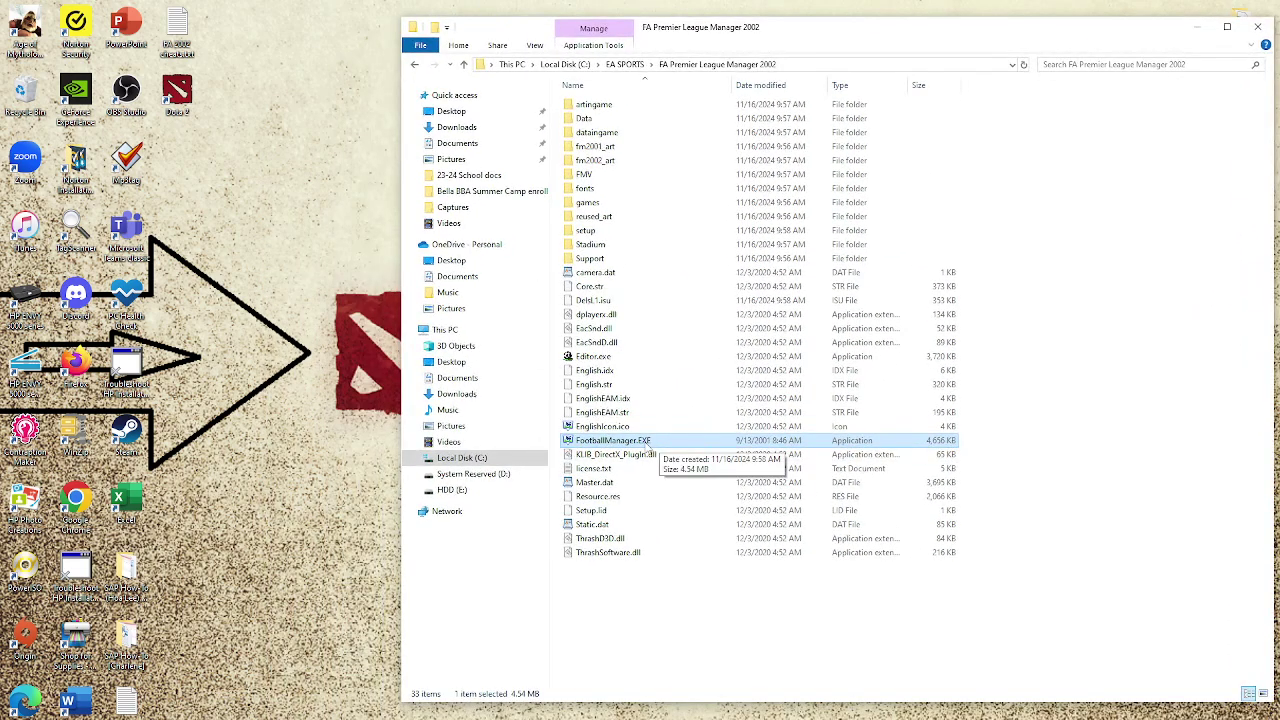
- Create a FootballManager.EXE desktop shortcut from the game folder and launch the game with it
right_click(645, 442)
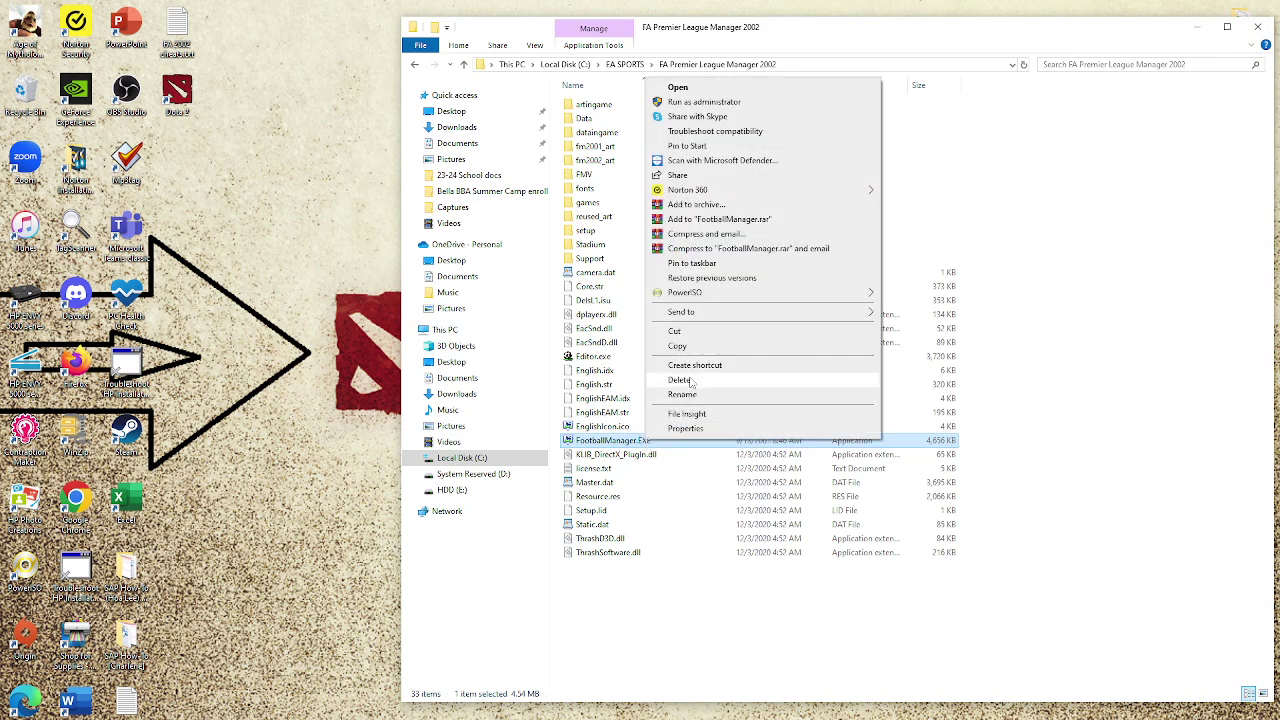
click(677, 346)
right_click(241, 167)
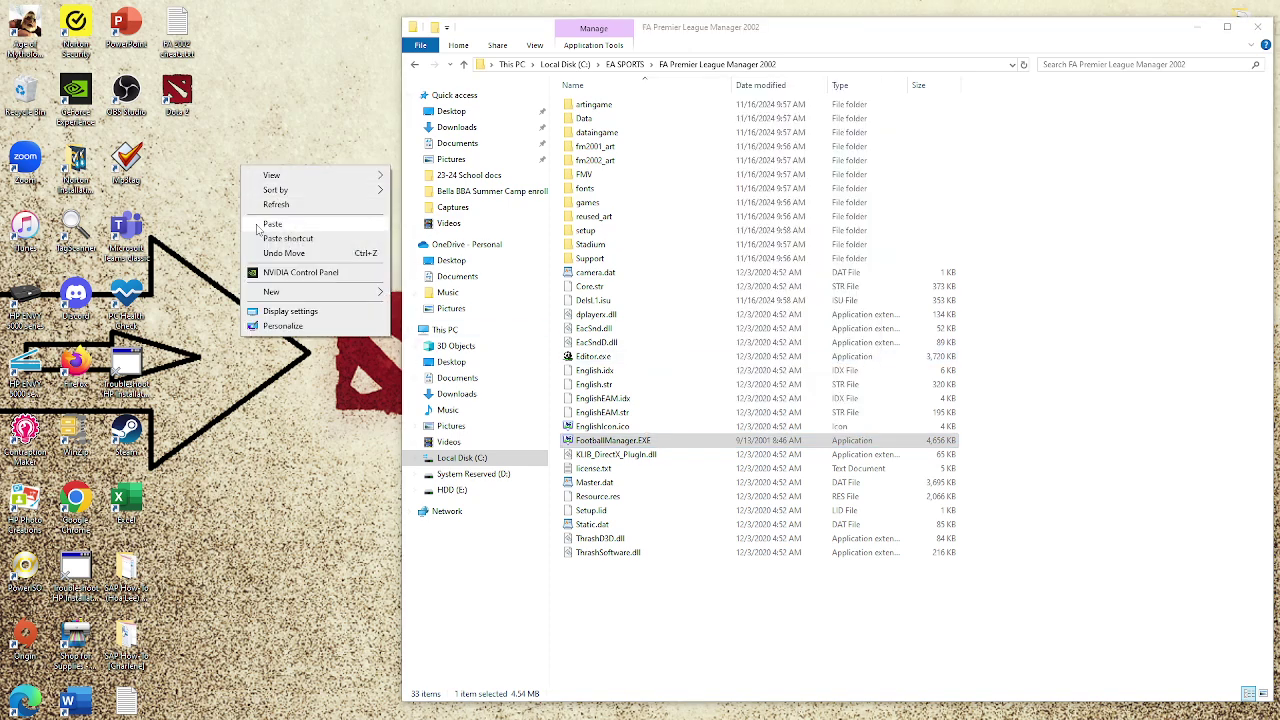
click(262, 224)
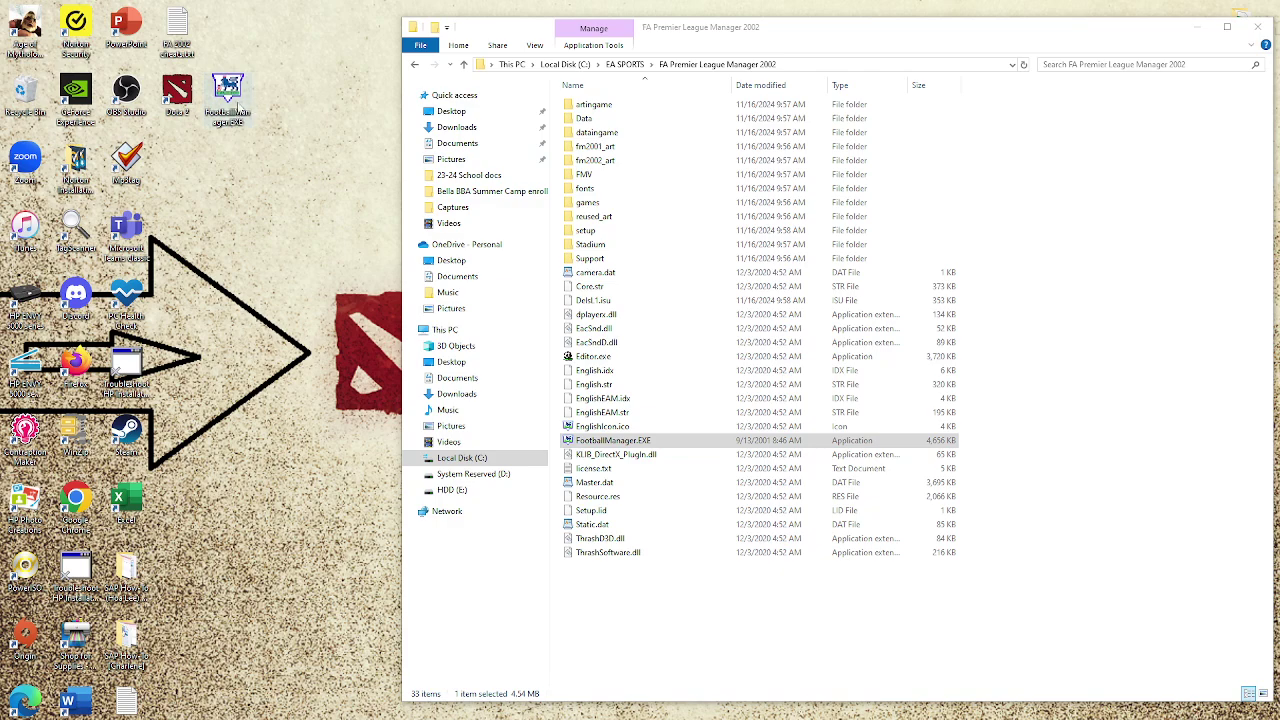
double_click(237, 105)
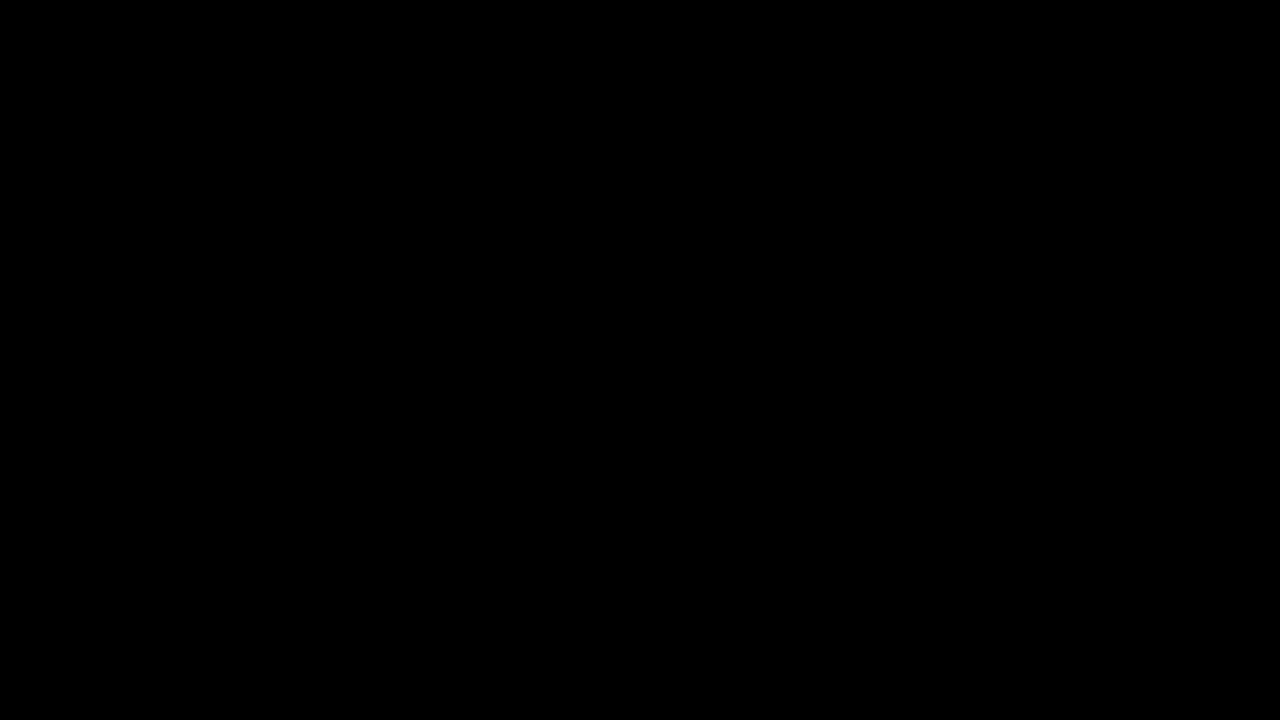